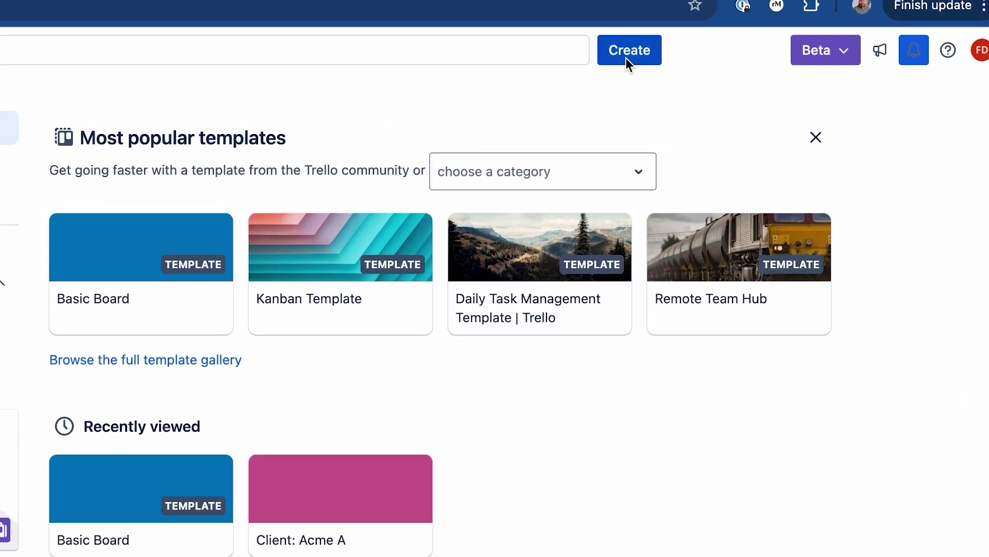
- From the Create menu, make a blank board 'Board Example' on the orange mountain background
left_click(709, 77)
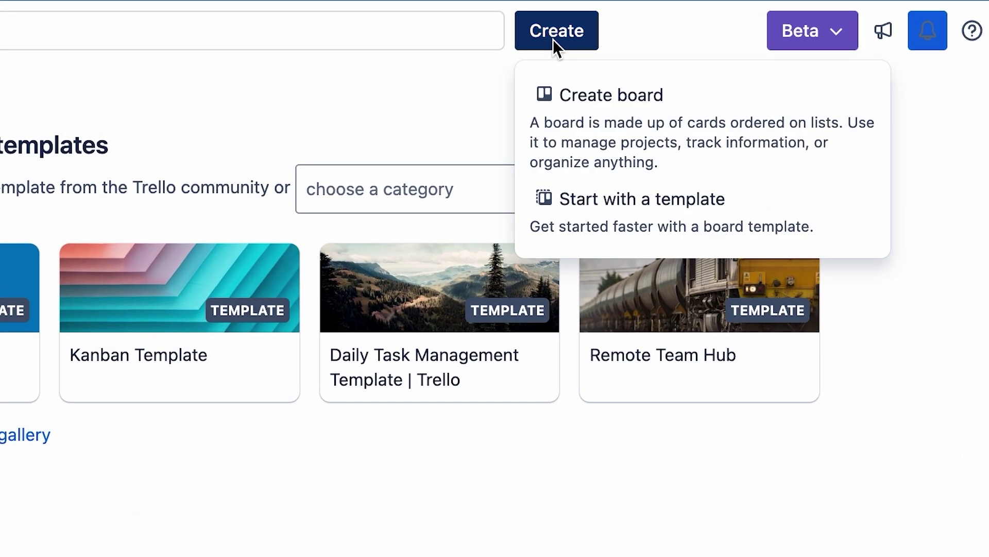
left_click(571, 101)
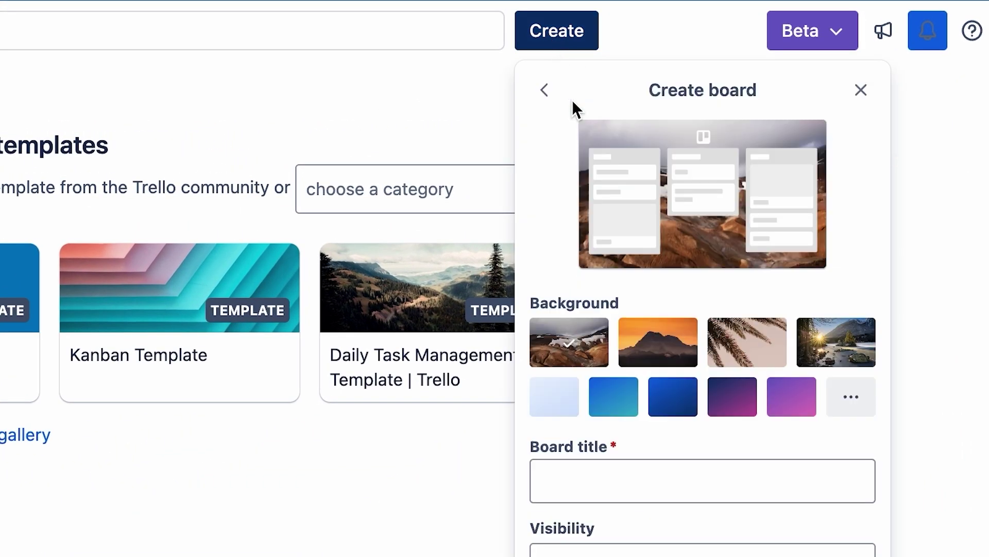
left_click(679, 334)
left_click(685, 398)
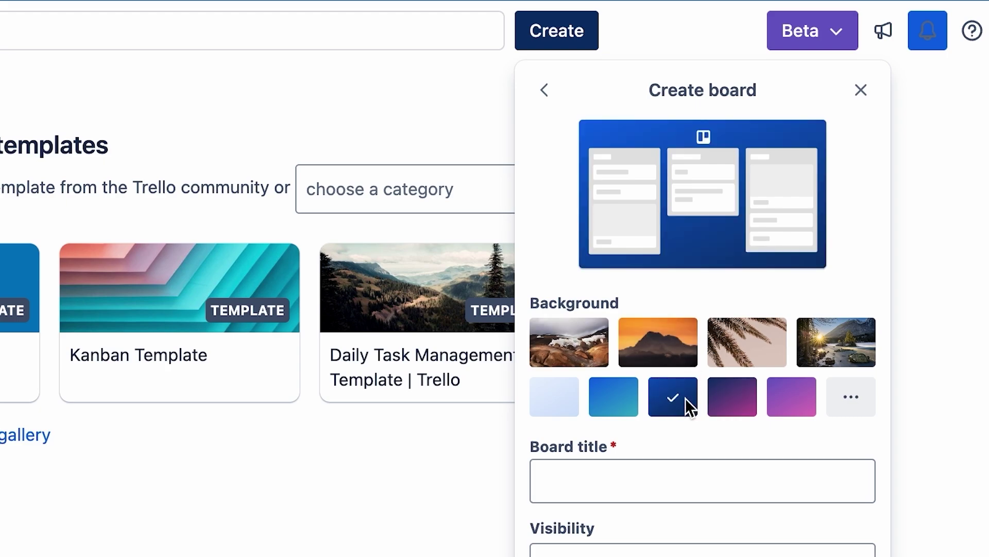
left_click(742, 345)
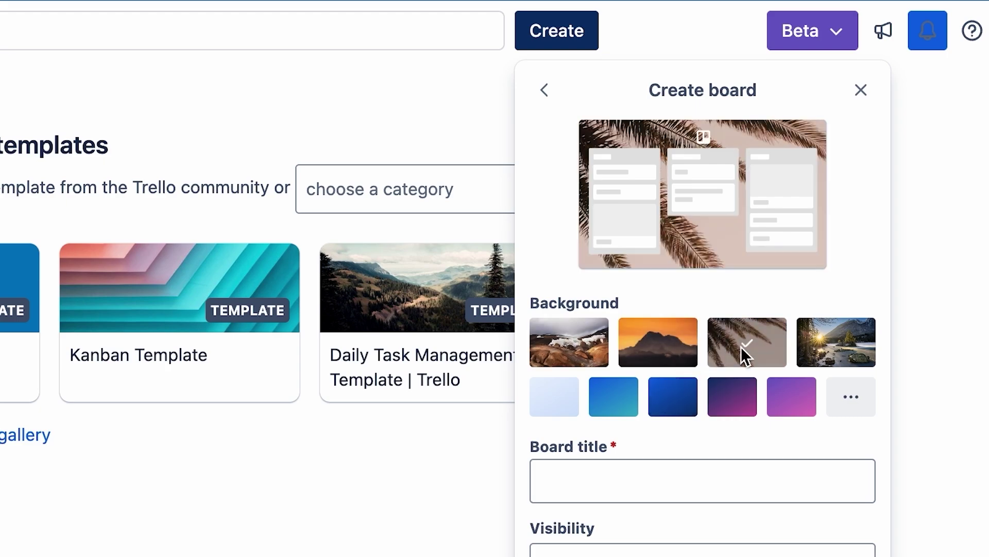
left_click(689, 343)
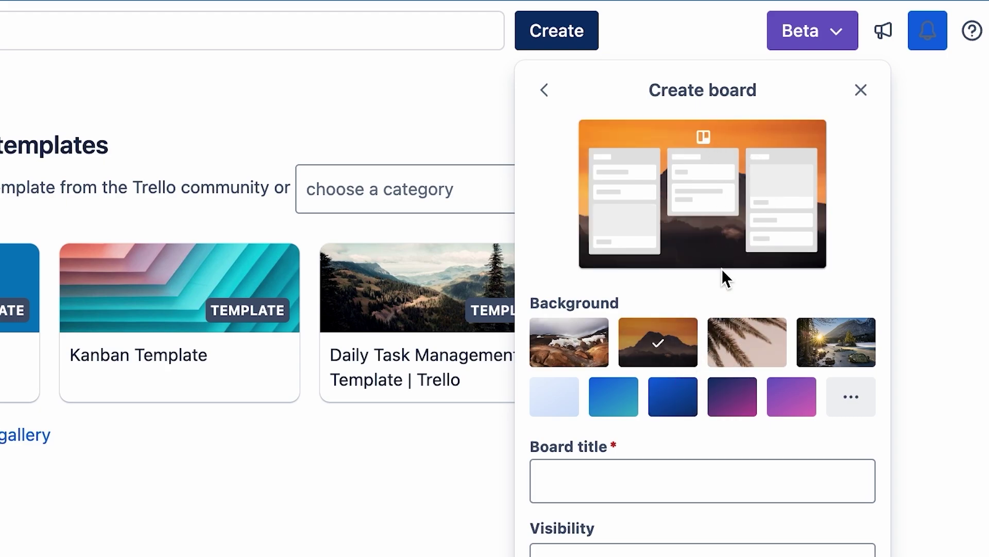
left_click(660, 486)
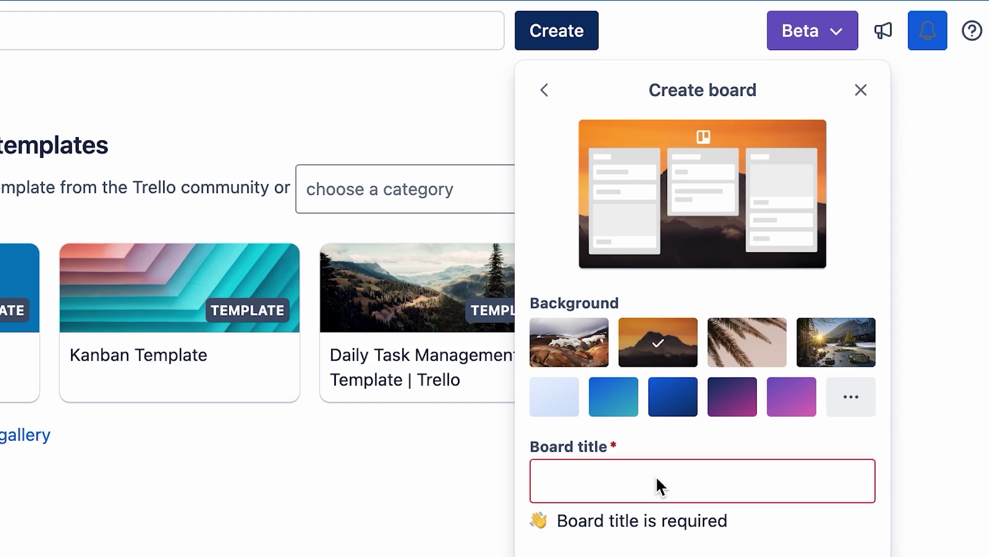
type("Board Example")
scroll(678, 518, "down", 3)
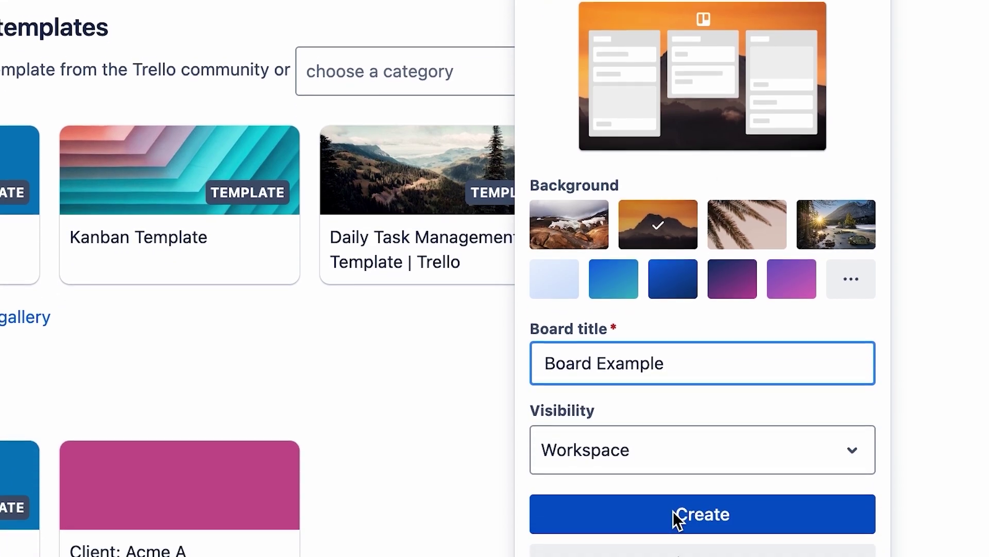
left_click(677, 516)
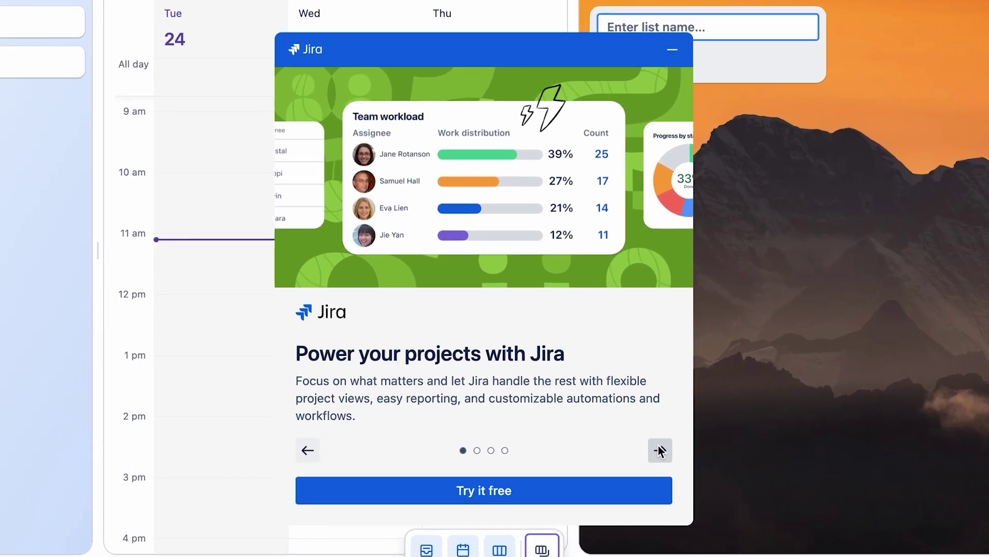
- Page through the Jira promotion slides, then minimise and close the promotion
left_click(660, 450)
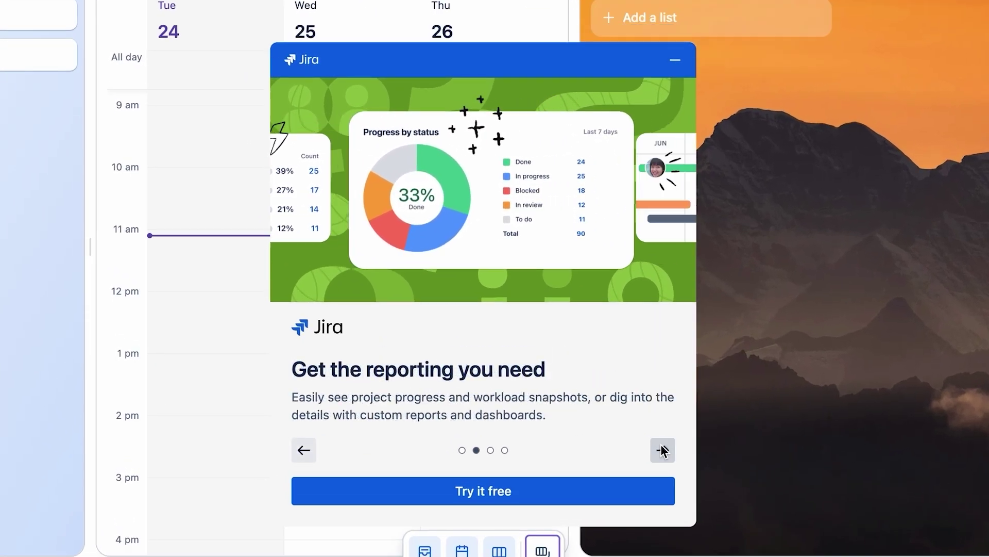
left_click(659, 450)
left_click(663, 450)
left_click(674, 42)
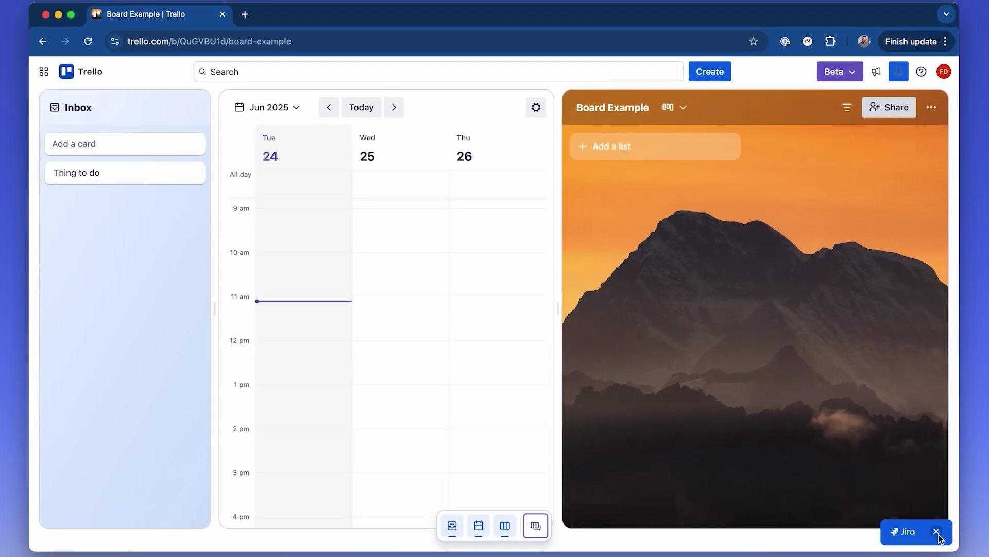
left_click(985, 539)
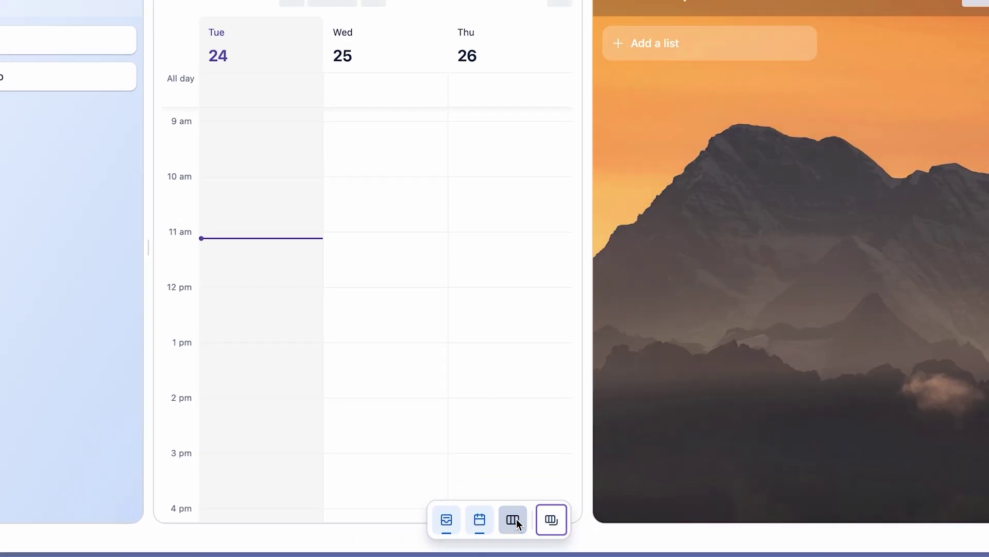
- Toggle the Board, Planner and Inbox panels, ending with Inbox and calendar hidden
left_click(497, 515)
left_click(519, 522)
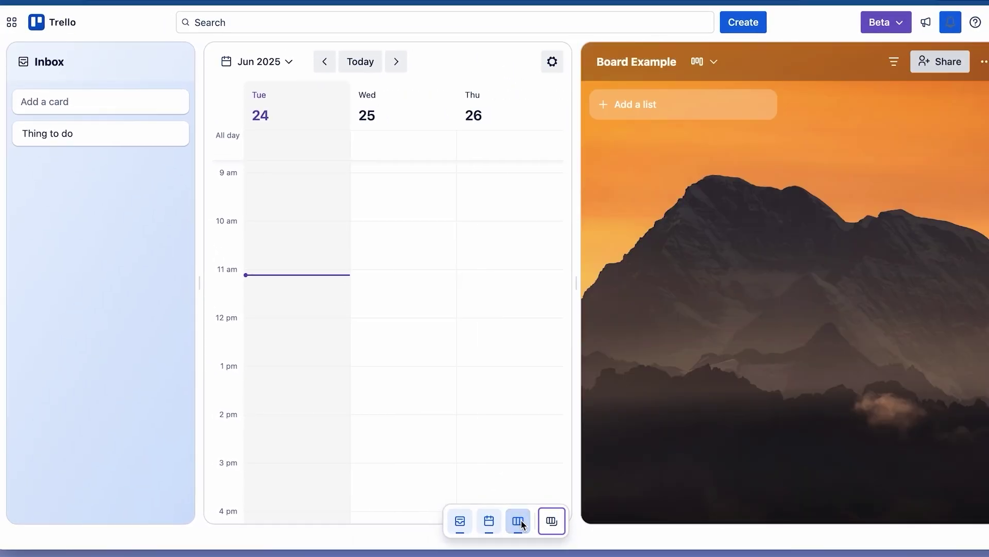
left_click(490, 522)
left_click(490, 523)
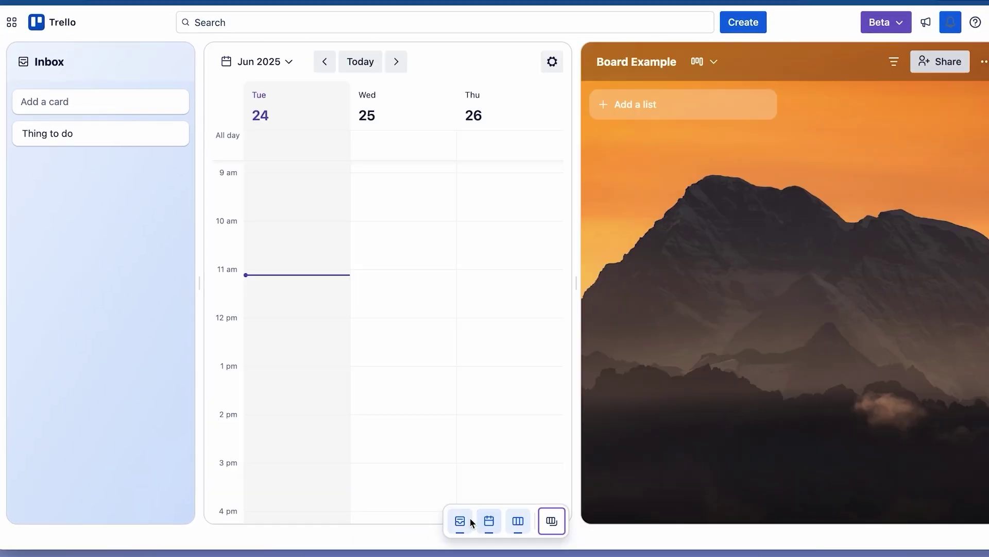
left_click(463, 522)
left_click(465, 522)
left_click(458, 525)
left_click(487, 519)
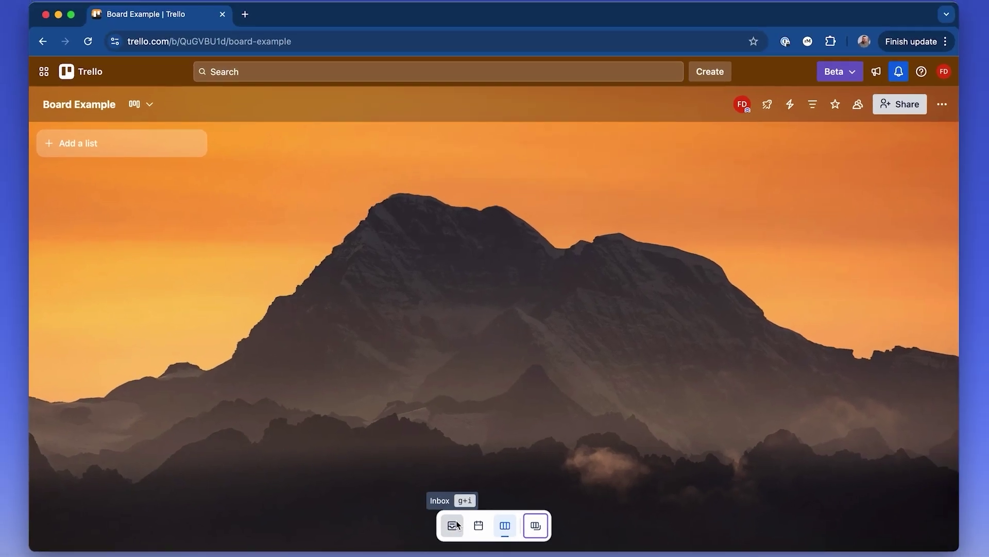
- Add three lists to the board: To-Do, Doing and Done
left_click(118, 147)
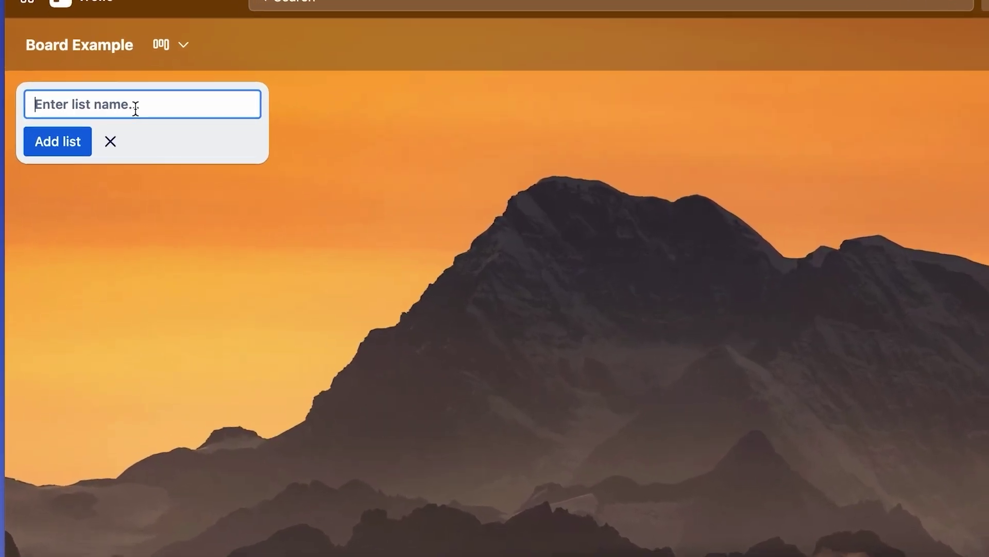
type("To-Do")
key("Return")
type("Doing")
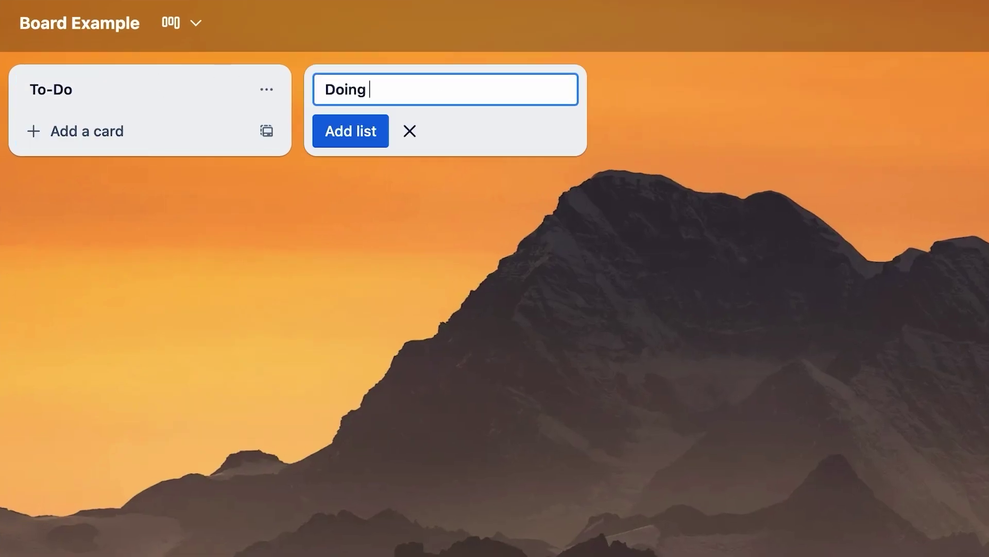
key("Return")
type("Done")
key("Return")
- Add a 'Clean Car' card to the To-Do list
left_click(133, 129)
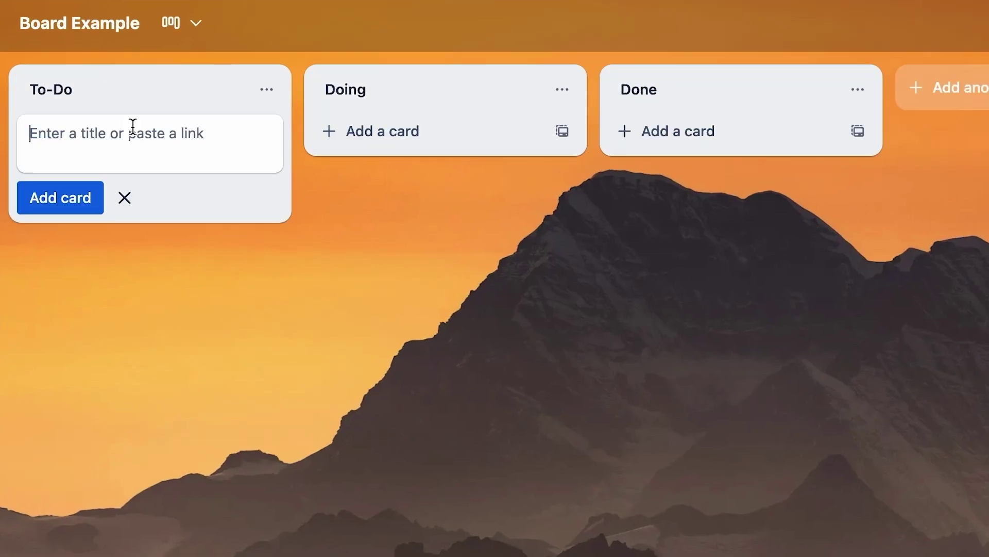
type("Clean Car")
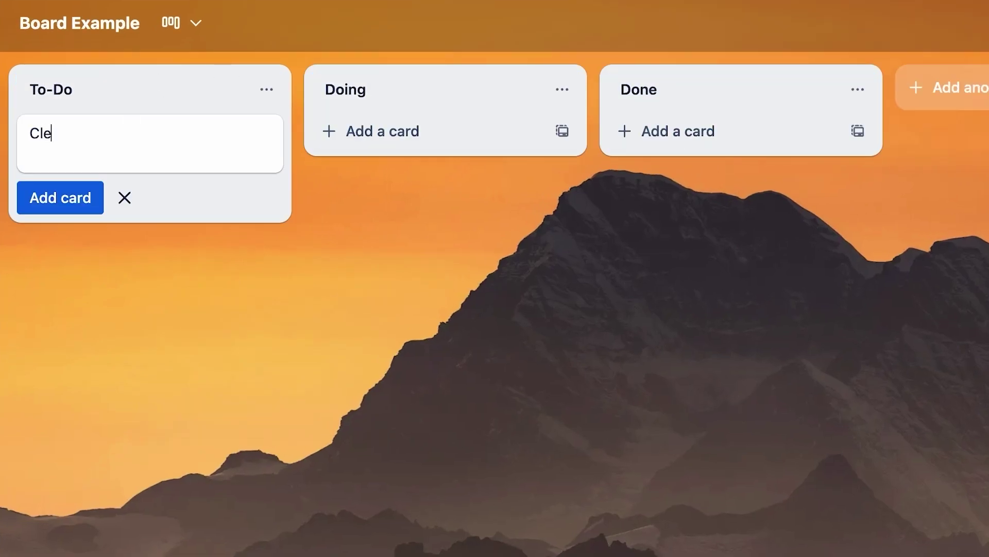
key("Return")
key("Escape")
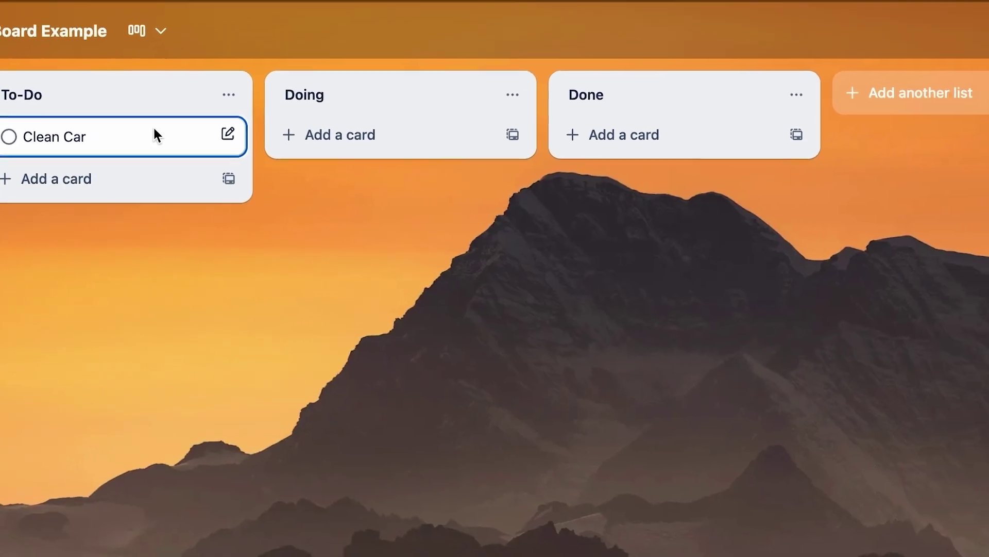
- Open the Clean Car card and save a Jun 25, 11:06 AM due date
left_click(158, 135)
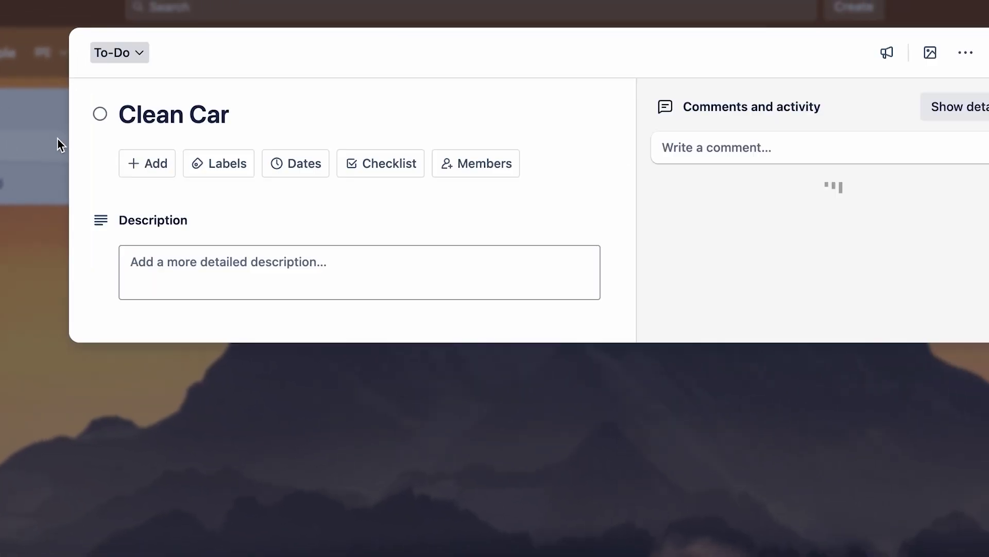
left_click(221, 264)
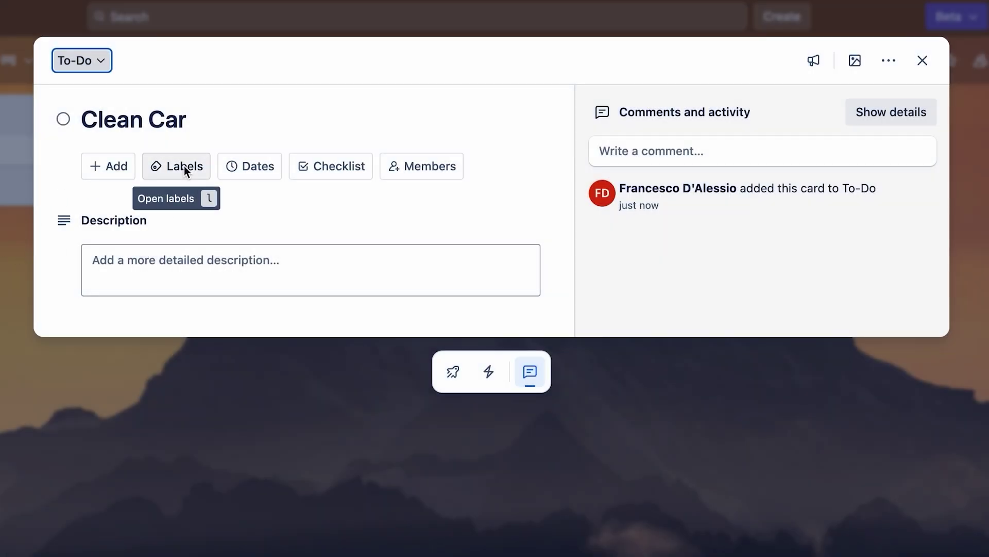
left_click(247, 168)
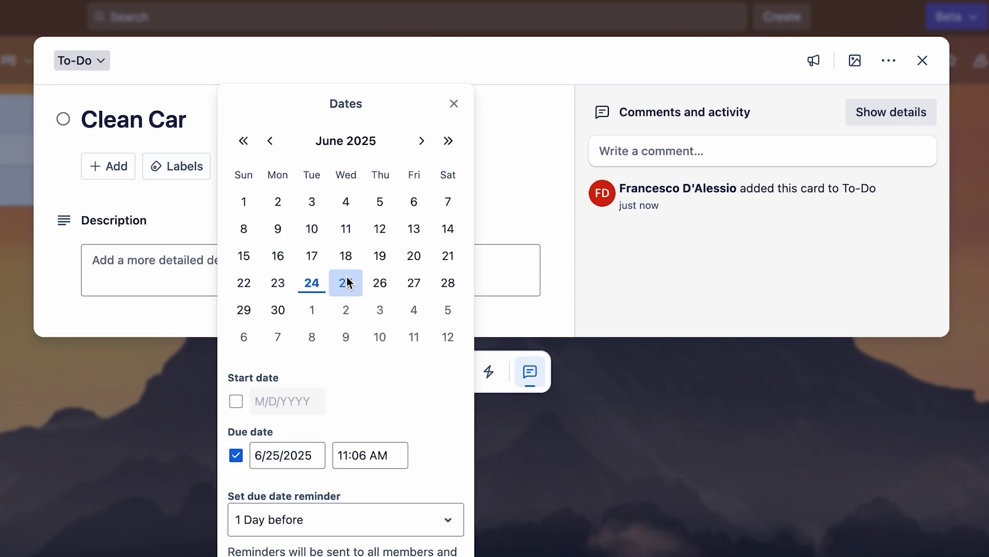
left_click(345, 554)
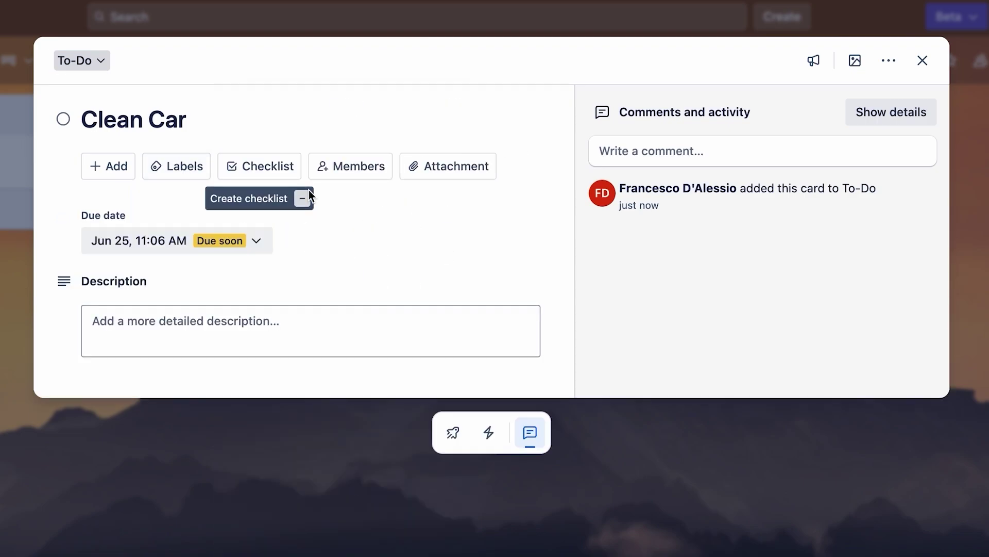
- Dismiss the checklist form and actions menu, close the card, and drag Clean Car between lists
left_click(280, 166)
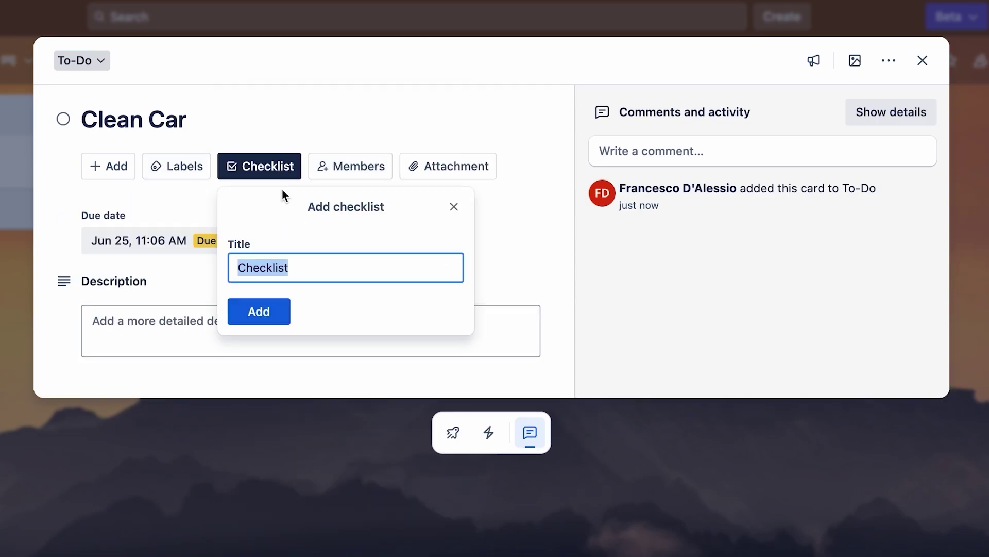
left_click(454, 207)
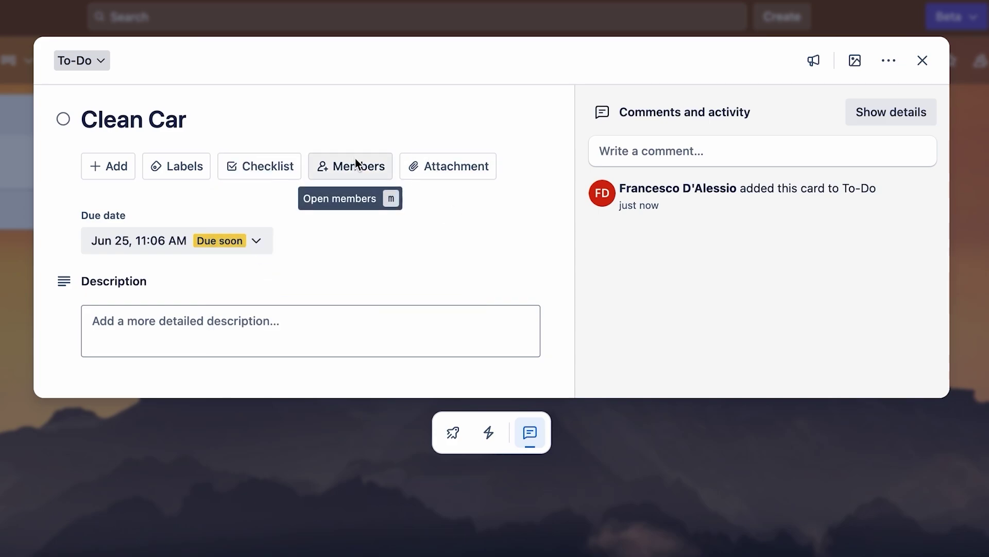
left_click(888, 60)
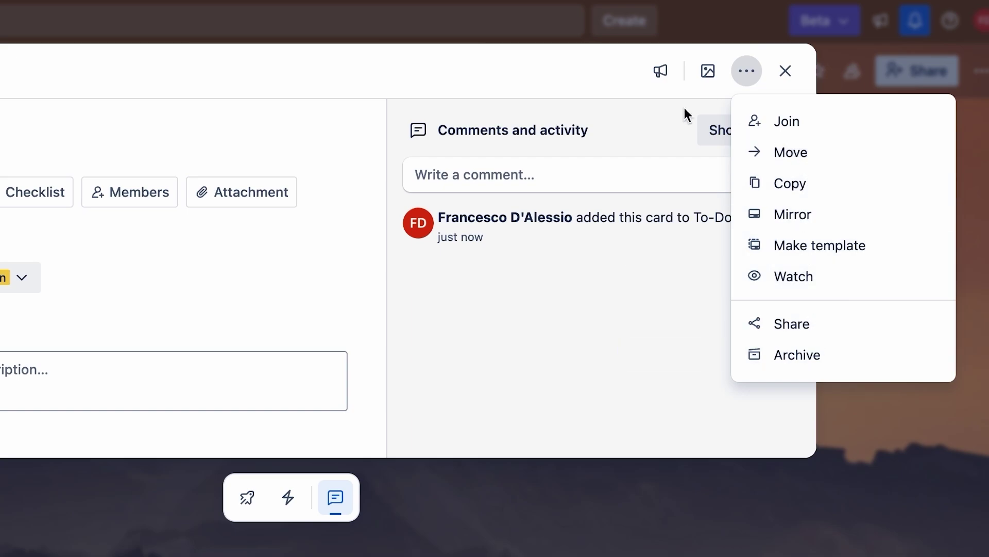
left_click(598, 103)
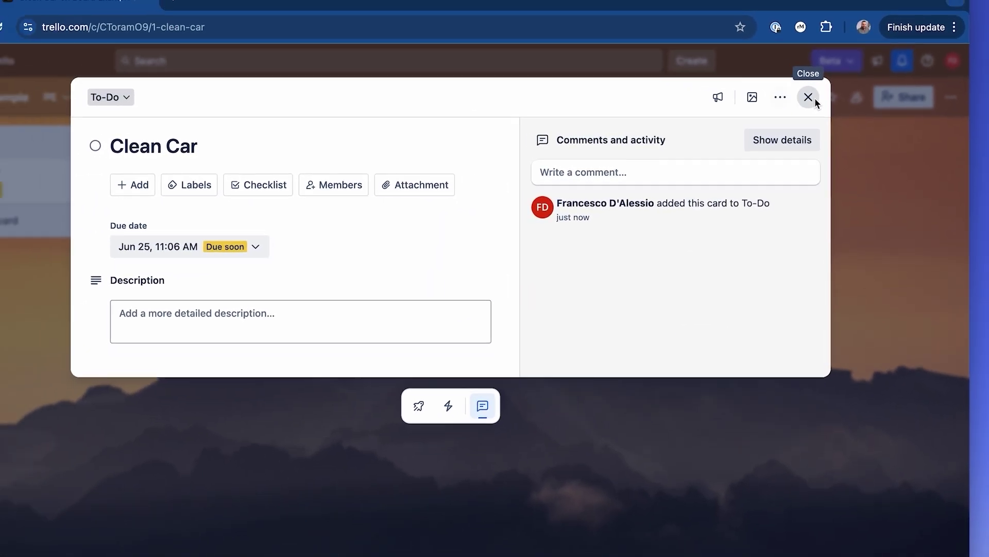
left_click(785, 70)
left_click_drag(129, 171, 440, 159)
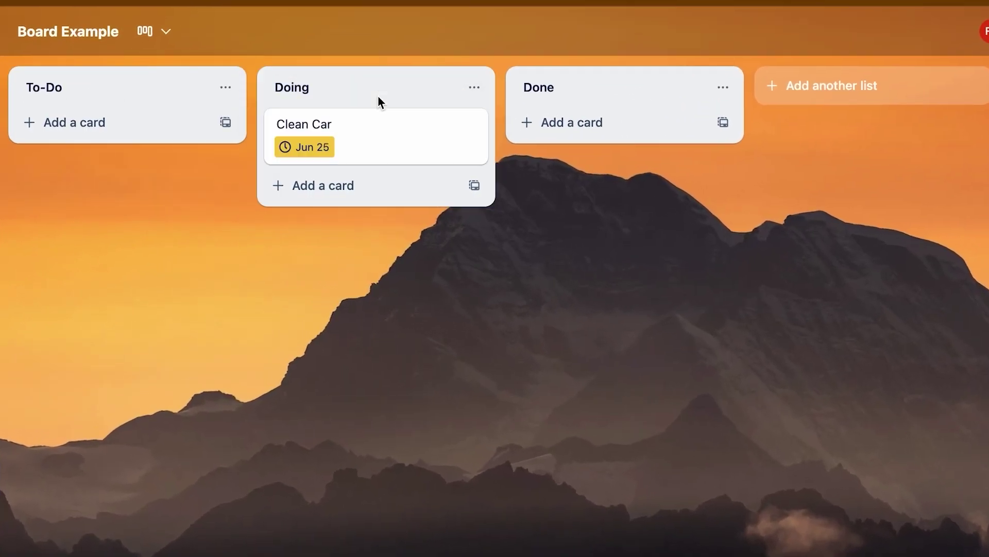
left_click_drag(571, 101, 218, 129)
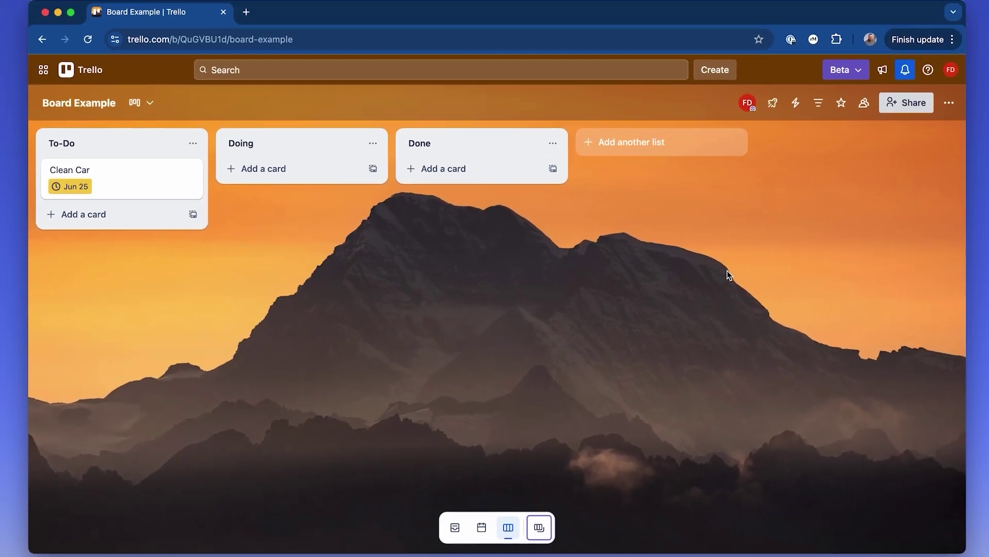
- Show the Inbox beside Board Example and send the forwarded hotel email into it
left_click(453, 525)
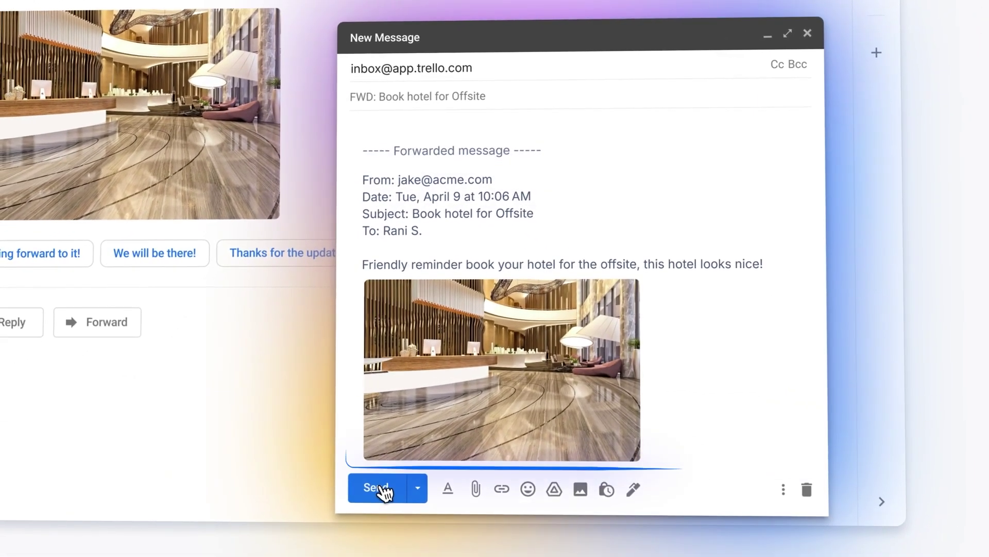
left_click(381, 489)
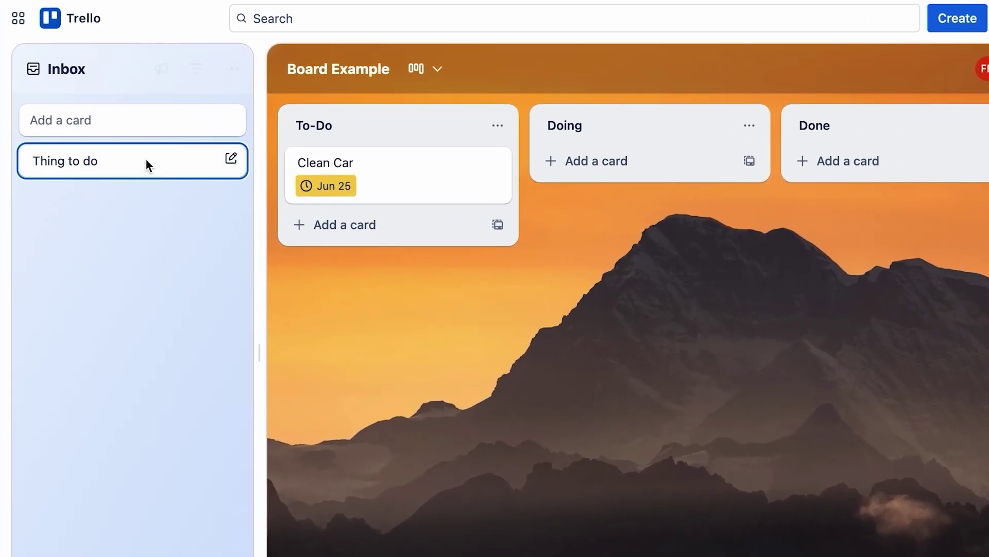
- Add a 'Clean House' card to the Inbox
left_click(123, 147)
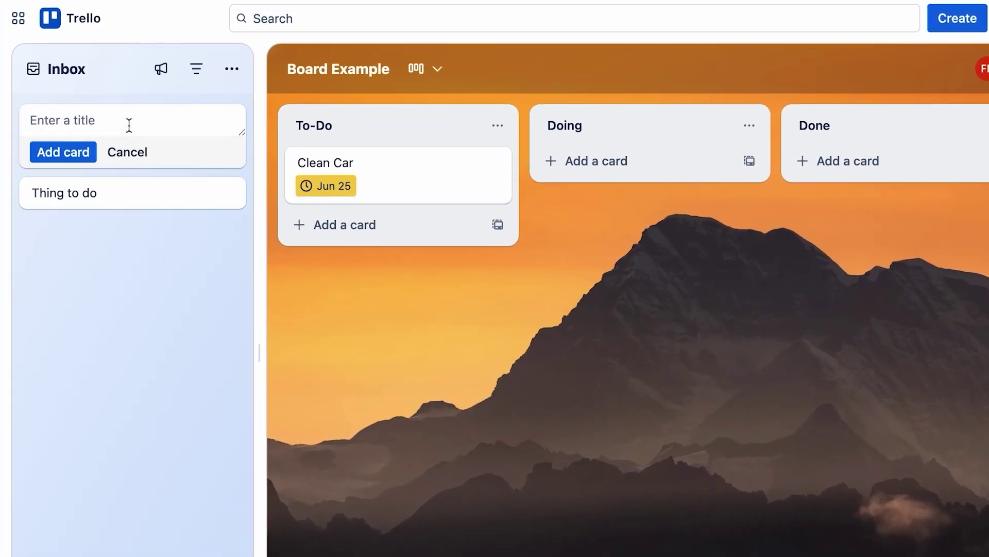
type("Clean House")
key("Return")
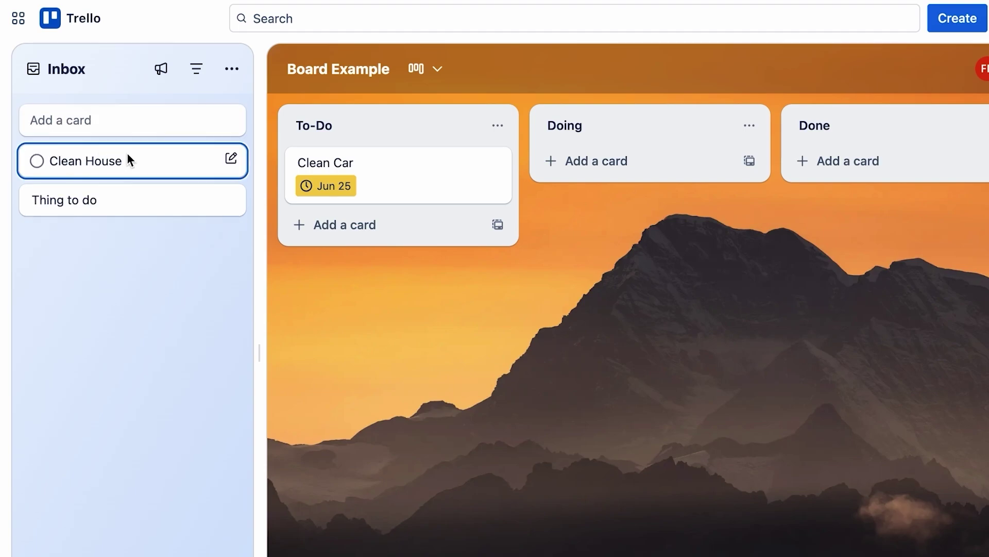
- Open the Clean House card from its quick actions, close it, and show the Inbox filters
left_click(231, 158)
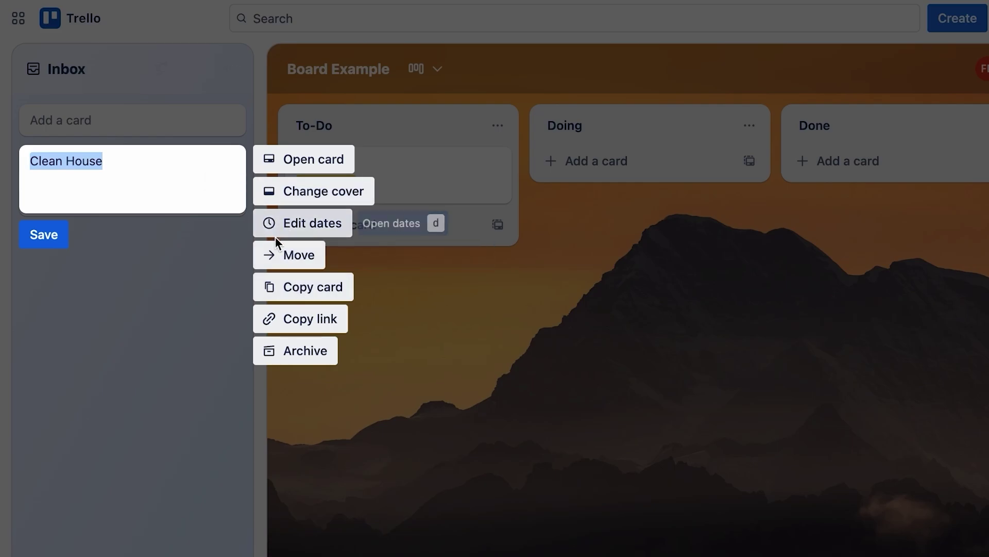
left_click(293, 159)
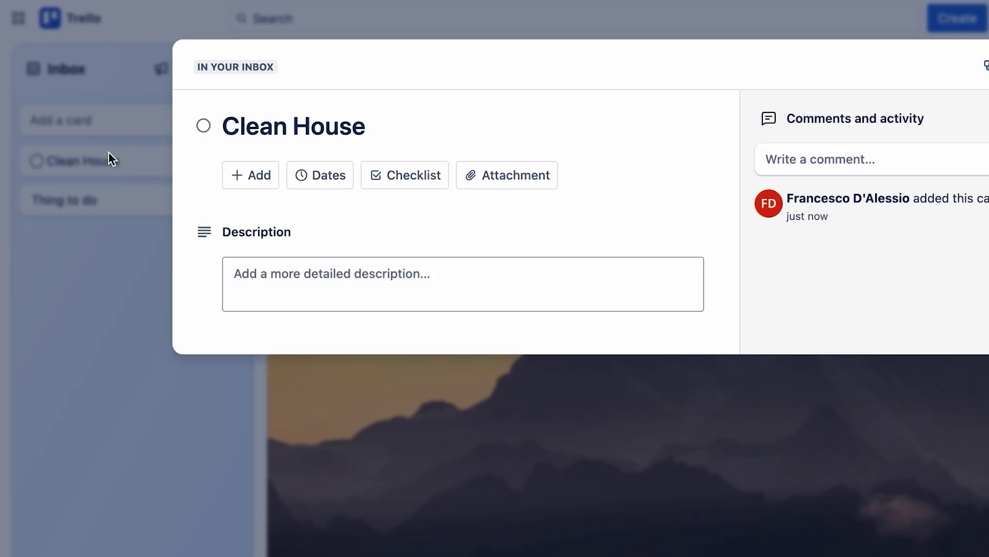
key("Escape")
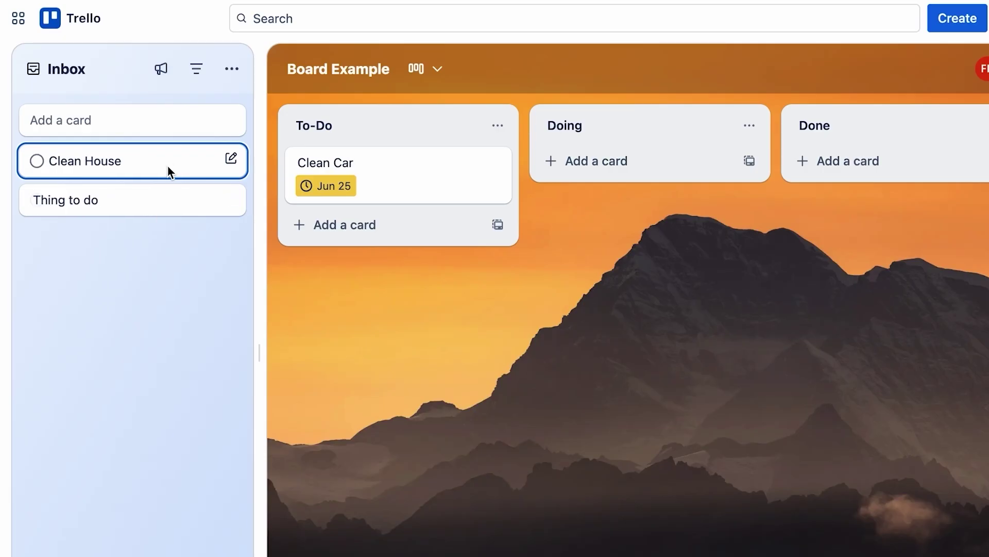
left_click(191, 71)
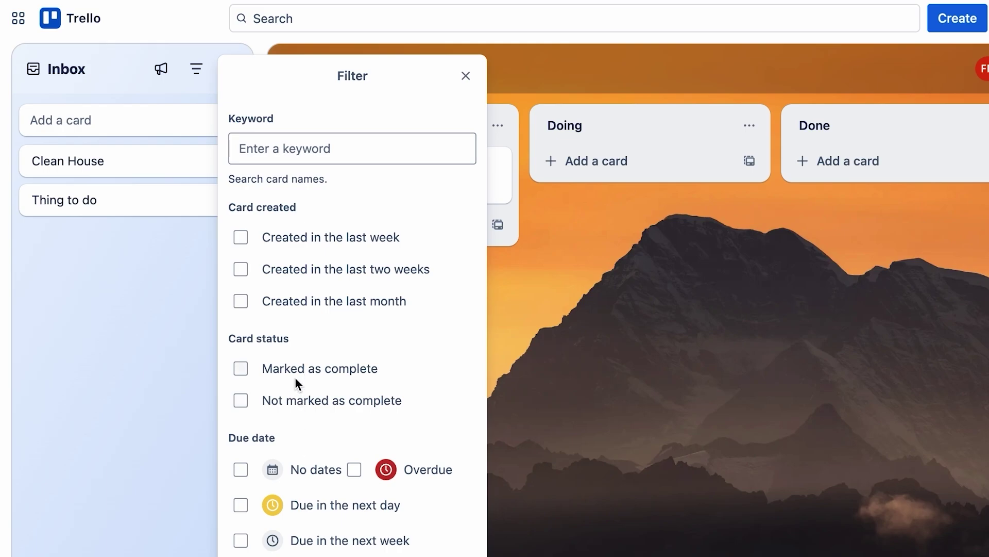
- Close the Inbox filter options and drag the Clean House card into To-Do
left_click(165, 310)
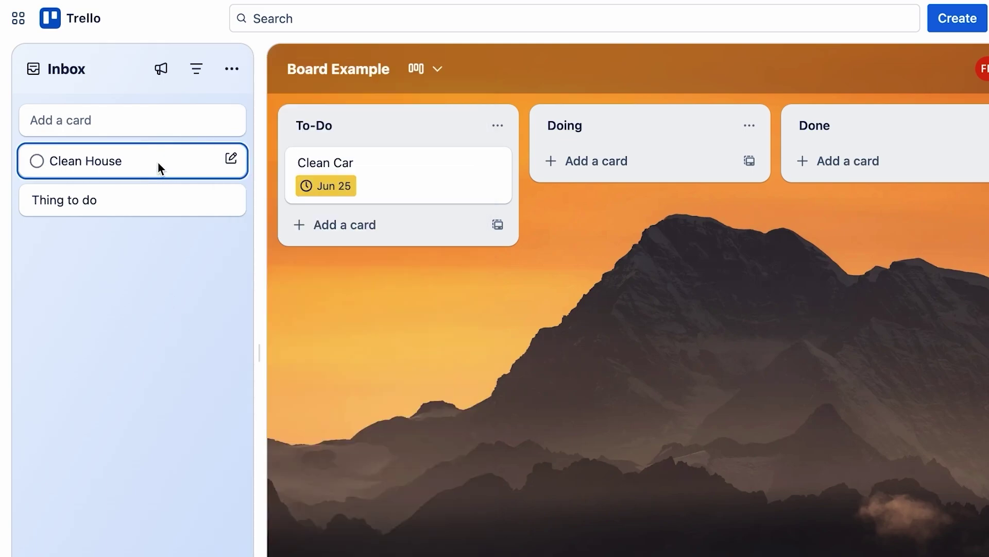
left_click_drag(158, 162, 91, 141)
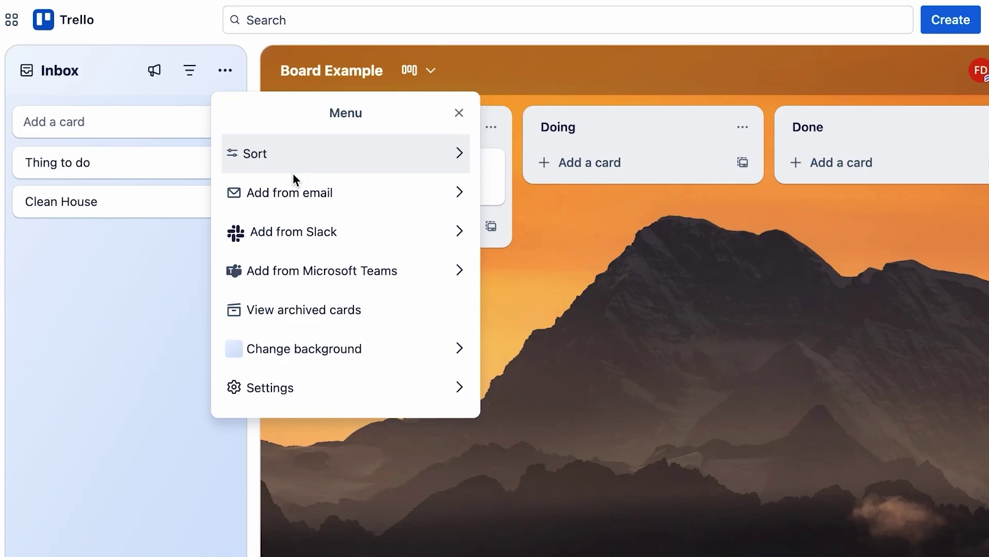
- Review the Add from email and Add from Slack pages, then open the Inbox background Colors
left_click(301, 190)
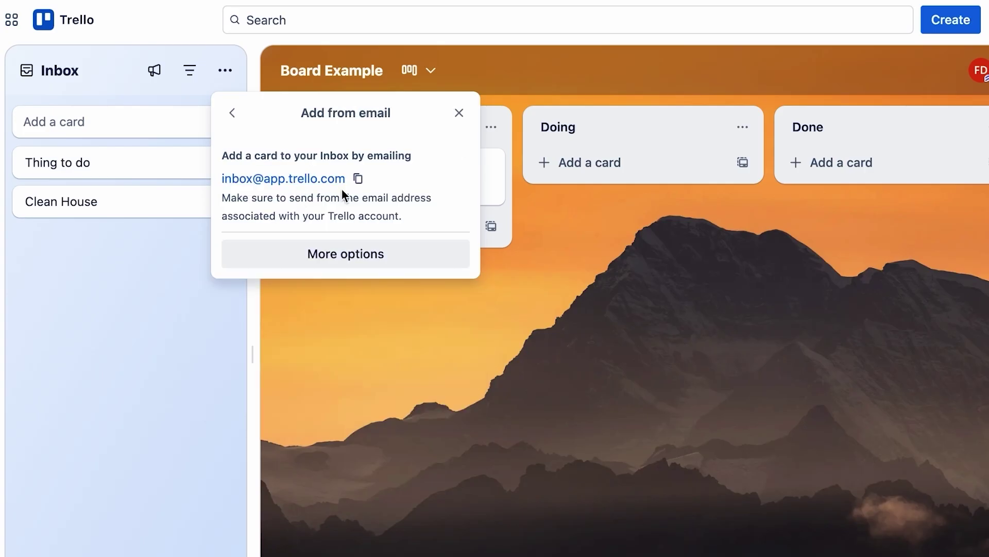
left_click(233, 114)
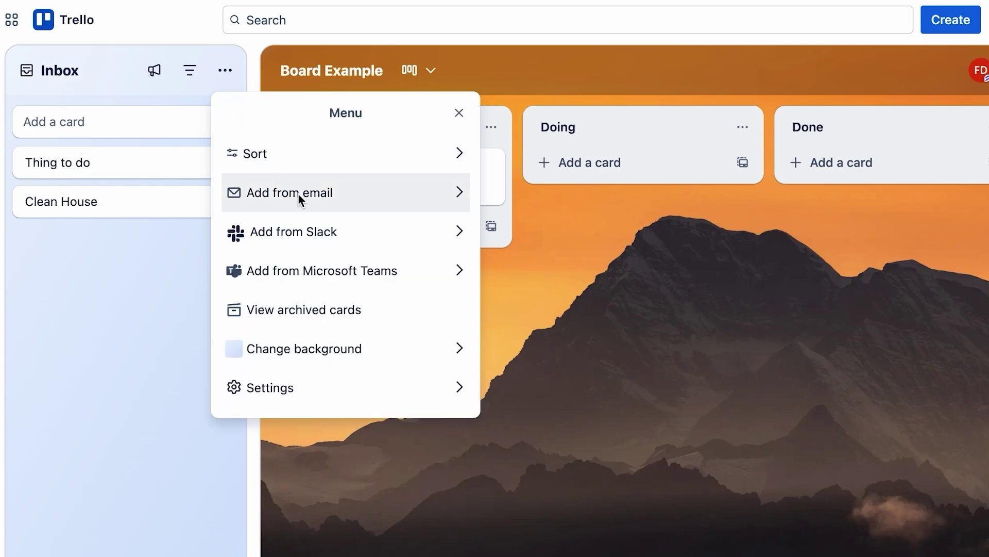
left_click(345, 237)
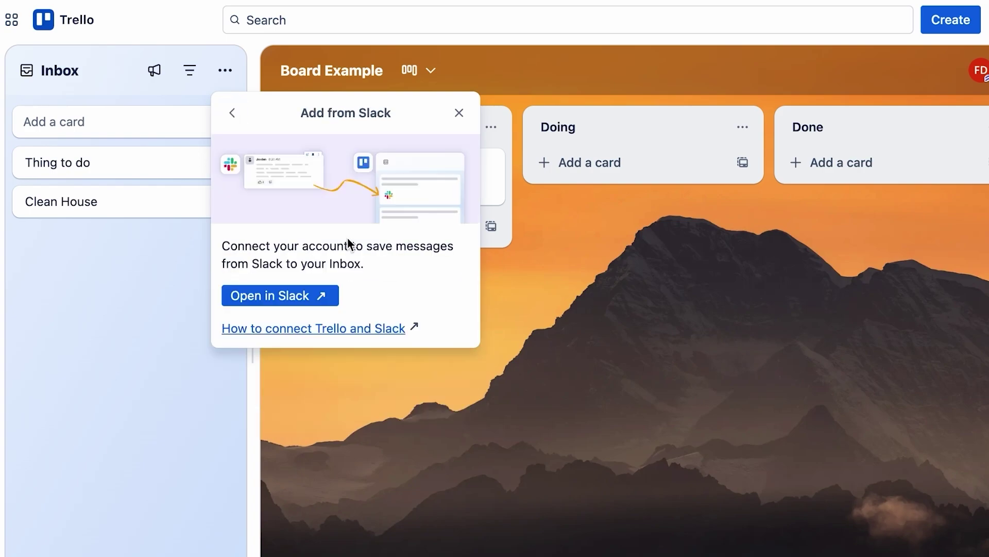
left_click(232, 114)
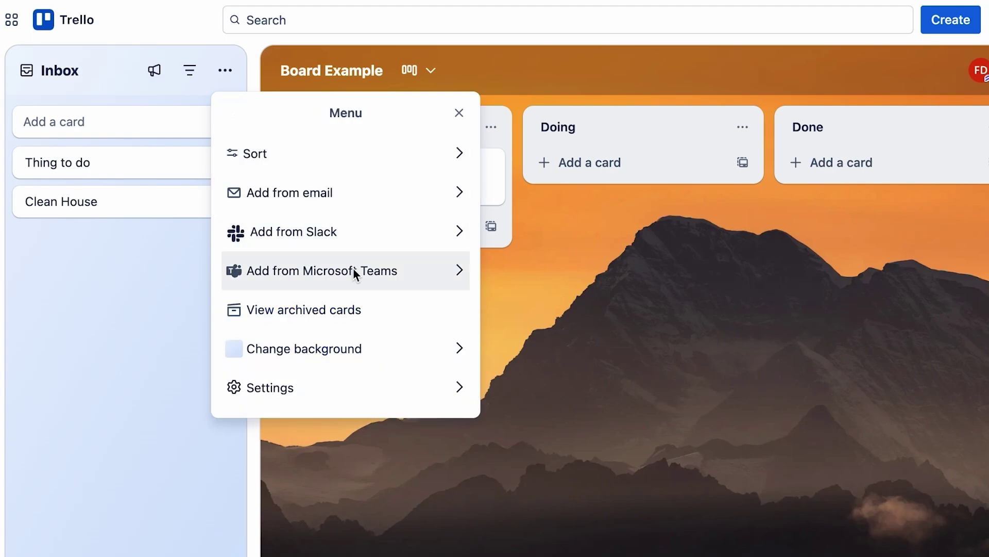
left_click(361, 346)
left_click(374, 203)
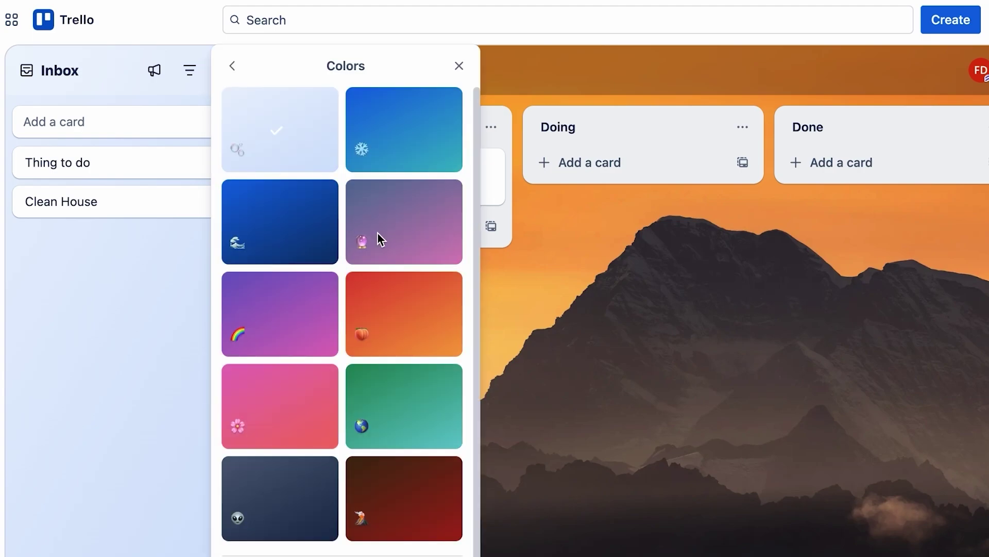
- Set the Inbox background to the green gradient after trying the purple one
left_click(378, 233)
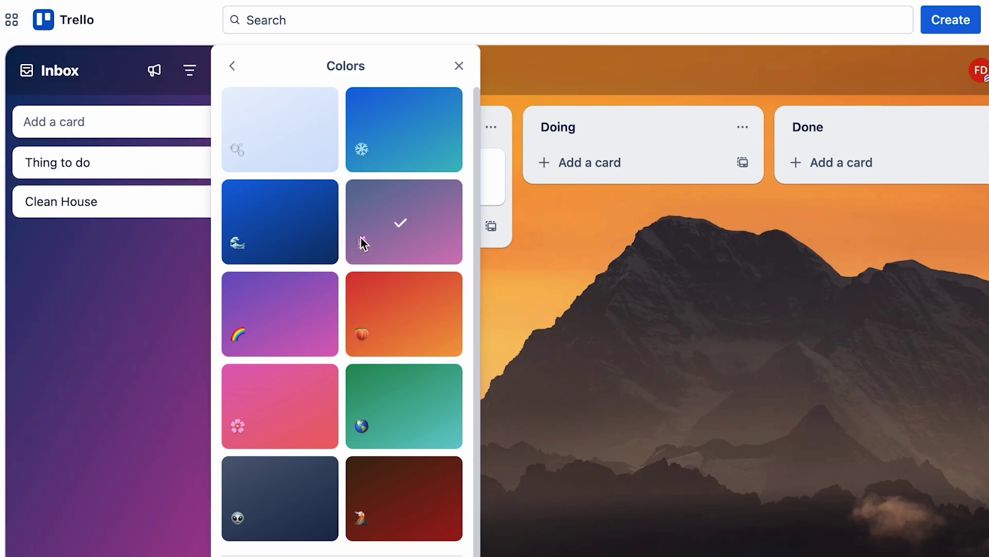
left_click(392, 379)
scroll(382, 351, "down", 1)
scroll(370, 324, "up", 1)
- Go back to the board menu and open Settings to see Atlassian Intelligence activated
left_click(236, 65)
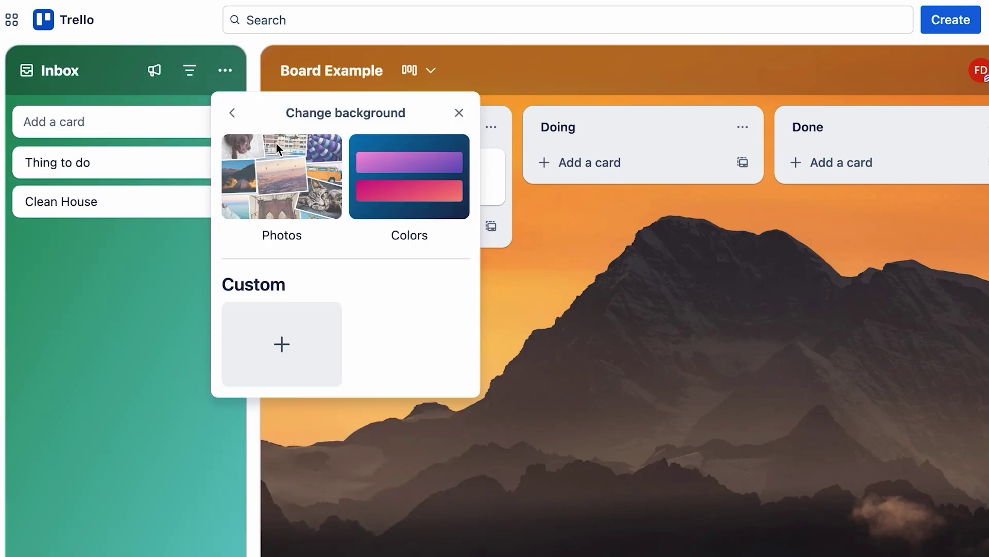
left_click(239, 113)
left_click(351, 398)
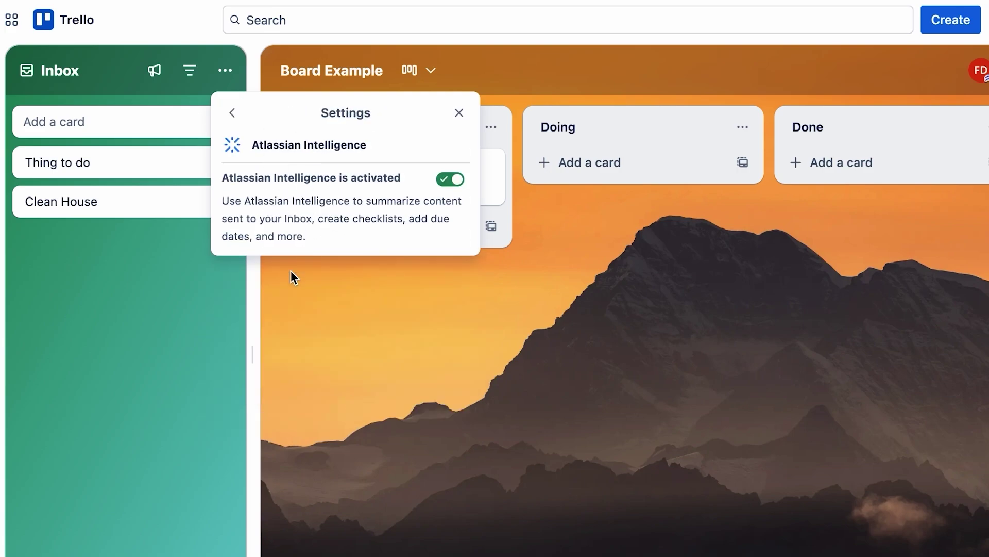
- Close the board Settings panel, leaving the green Inbox beside Board Example
left_click(186, 283)
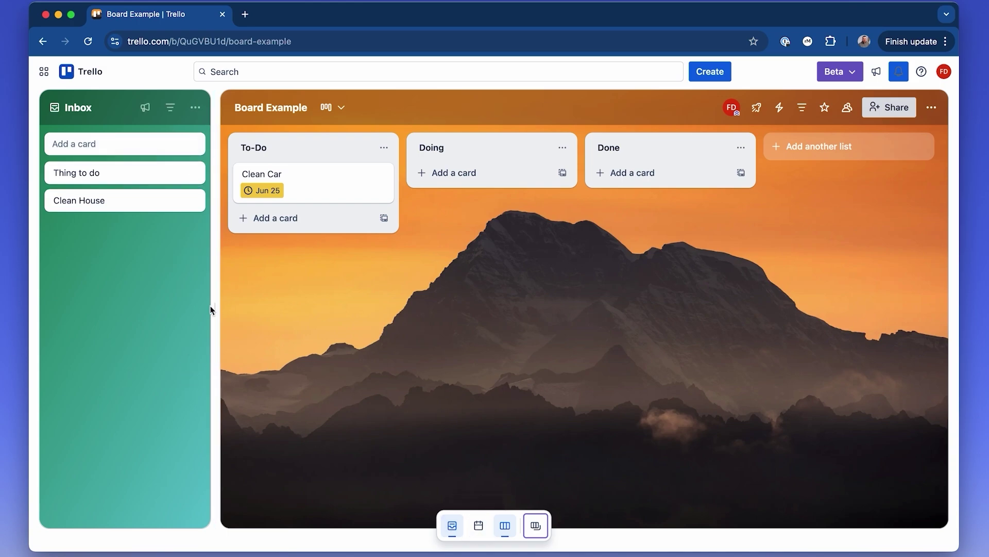
- Show the calendar planner full-width with the board hidden
left_click(479, 525)
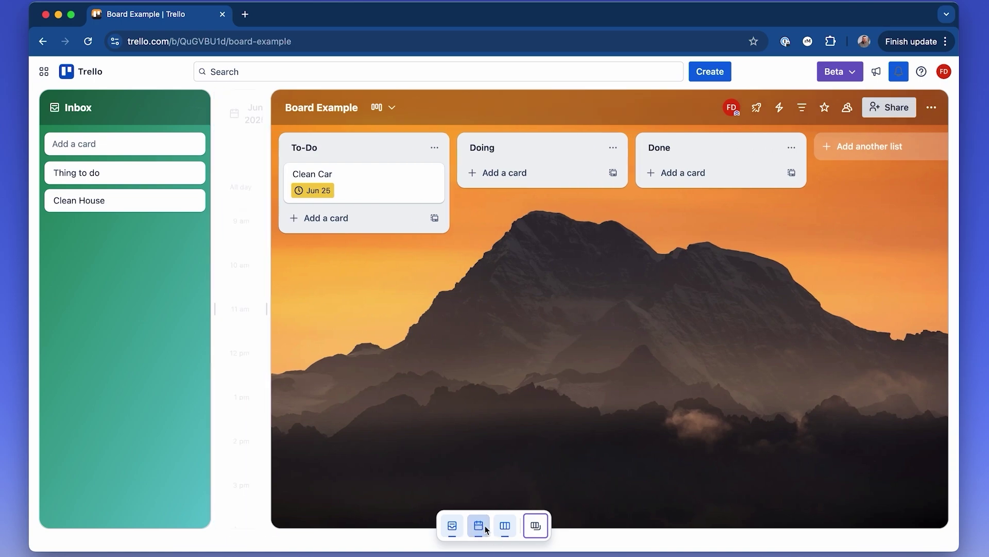
left_click(505, 525)
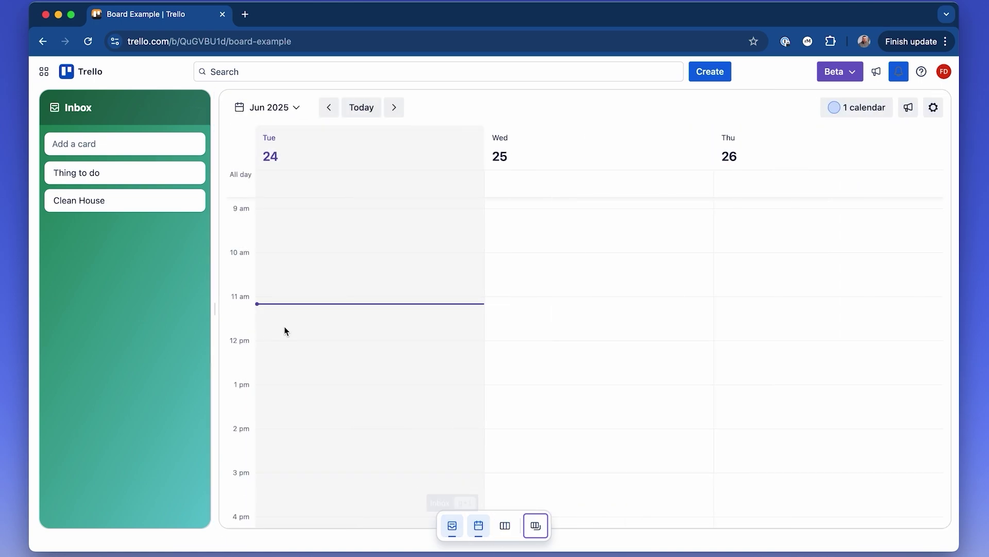
scroll(285, 330, "down", 2)
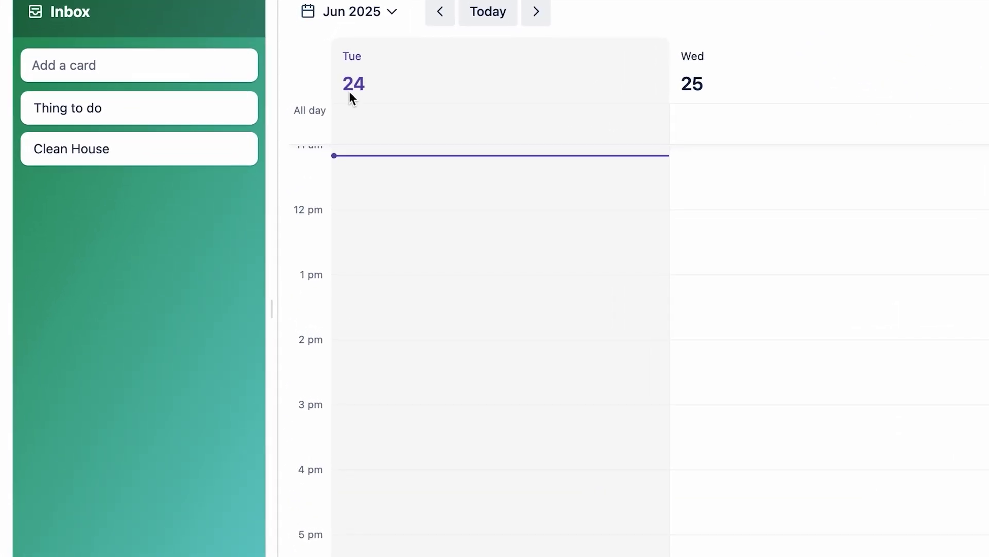
left_click_drag(147, 148, 131, 110)
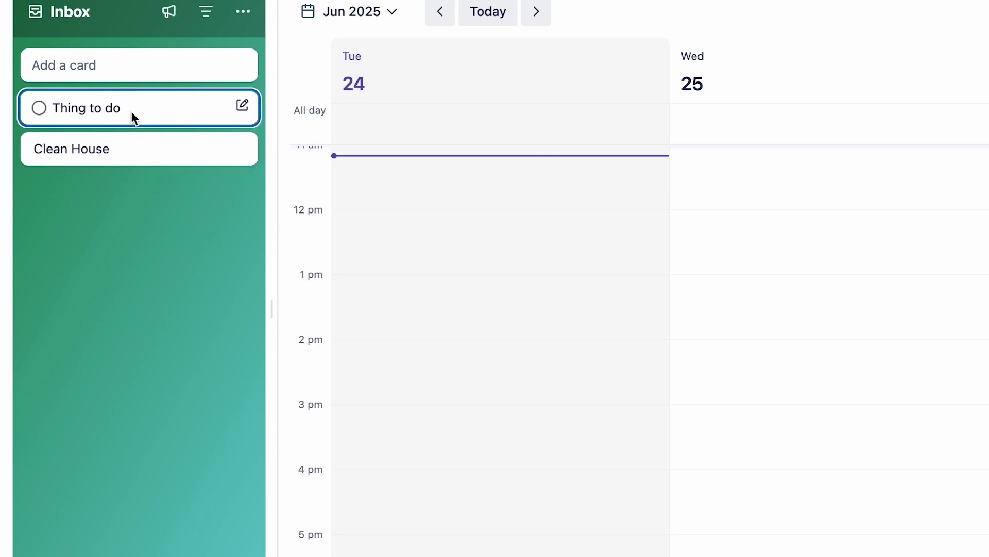
- Block Clean House on Tue Jun 24, 11:30 AM–1:00 PM, and open its card
left_click_drag(131, 144, 392, 195)
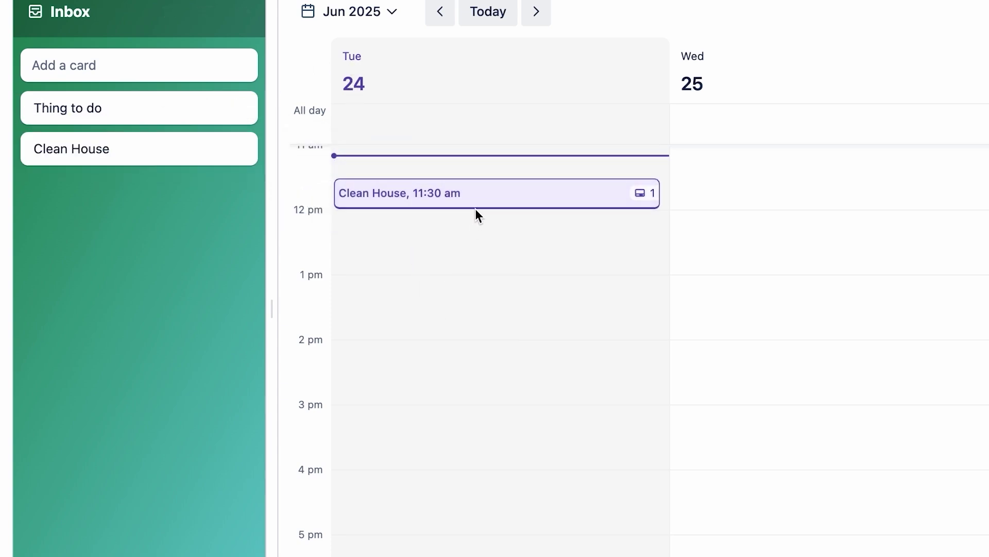
left_click_drag(493, 207, 502, 273)
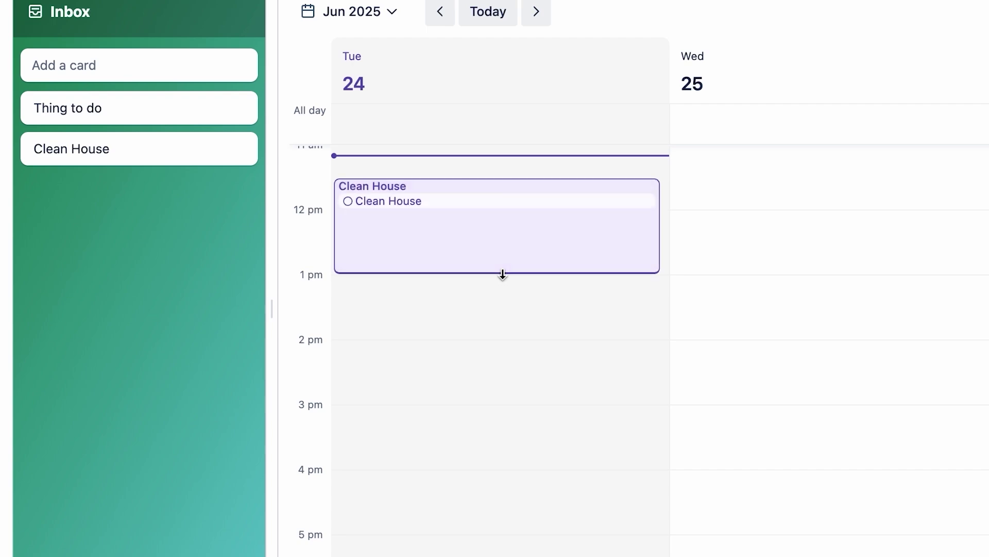
left_click(502, 243)
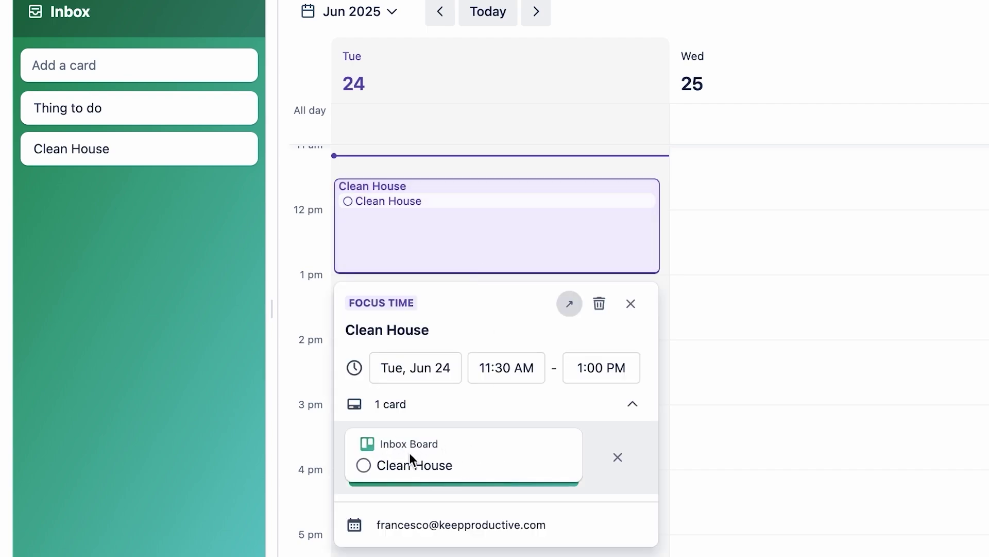
left_click(438, 461)
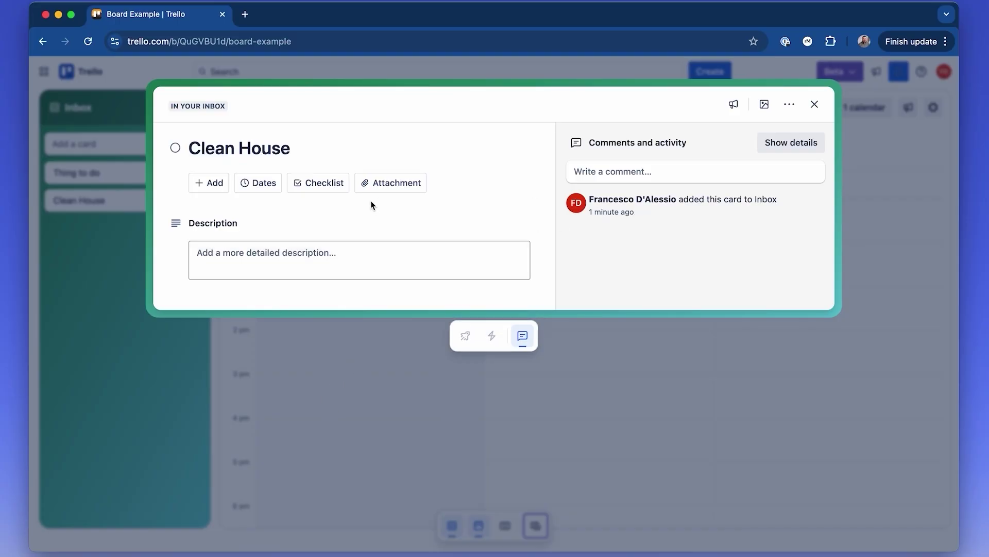
- Move Clean House to Board Example's To-Do list at position 2, then close the focus-time popup
left_click(789, 104)
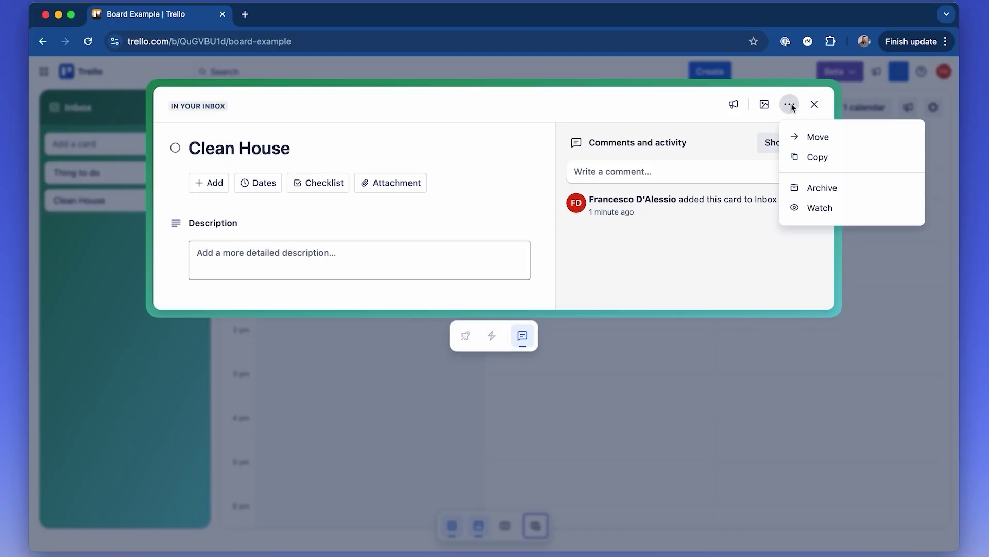
left_click(805, 128)
left_click(830, 248)
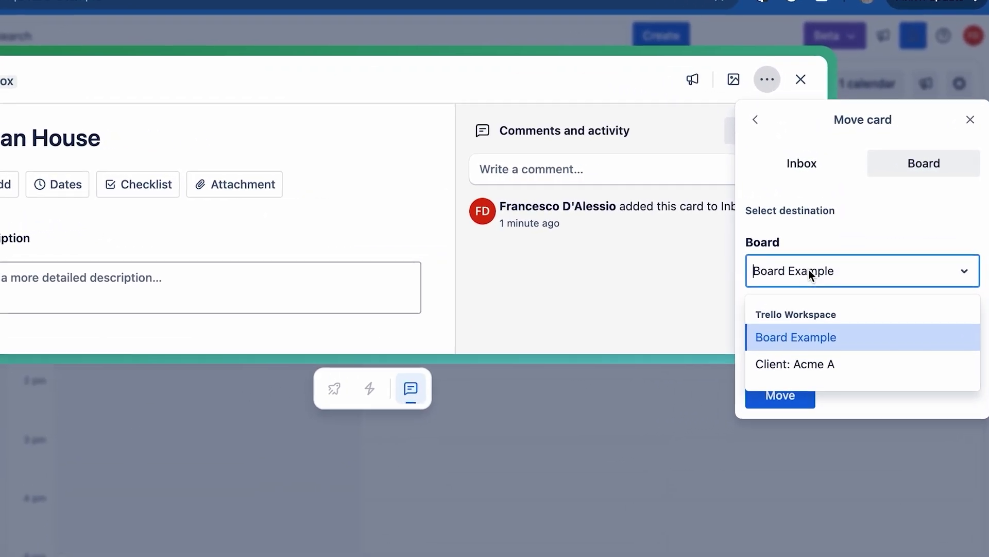
left_click(808, 295)
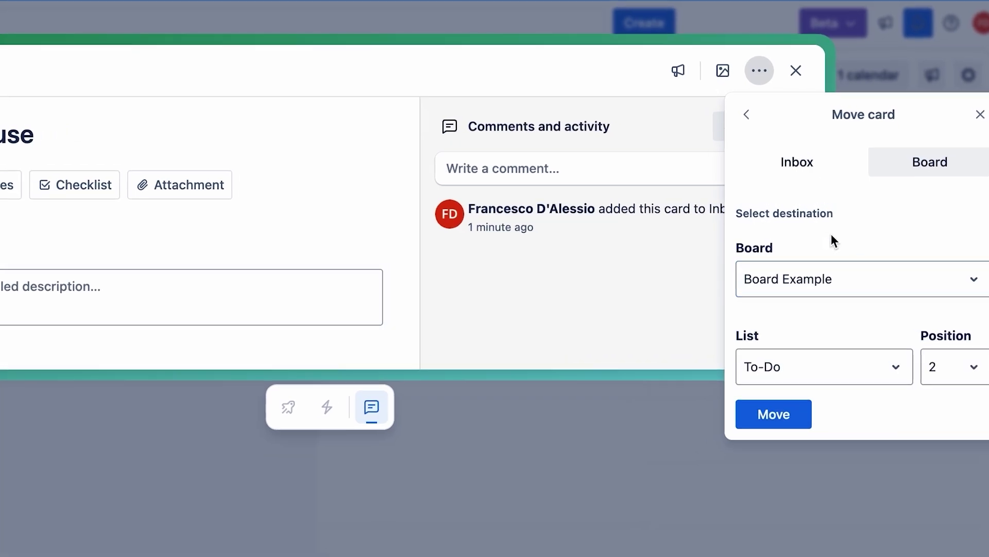
left_click(793, 411)
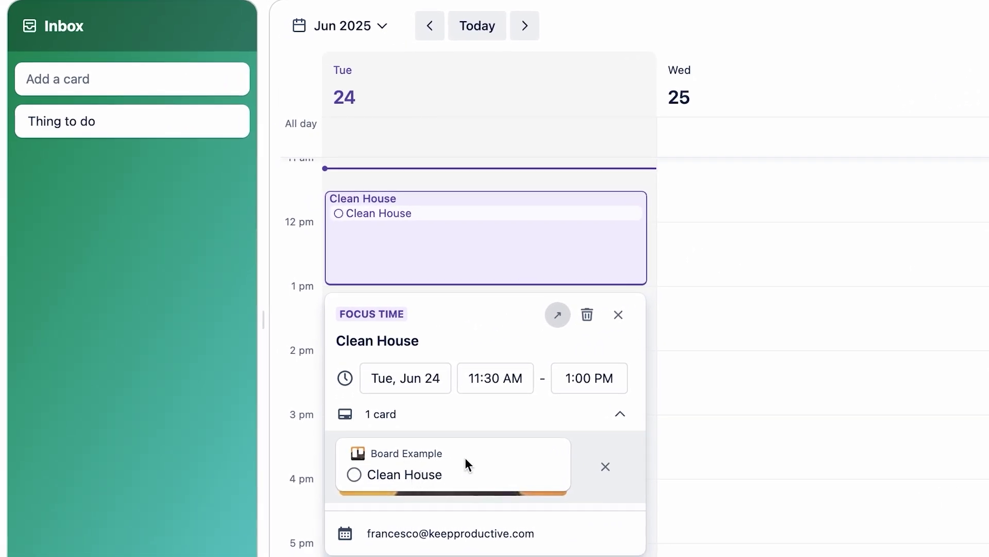
left_click(751, 449)
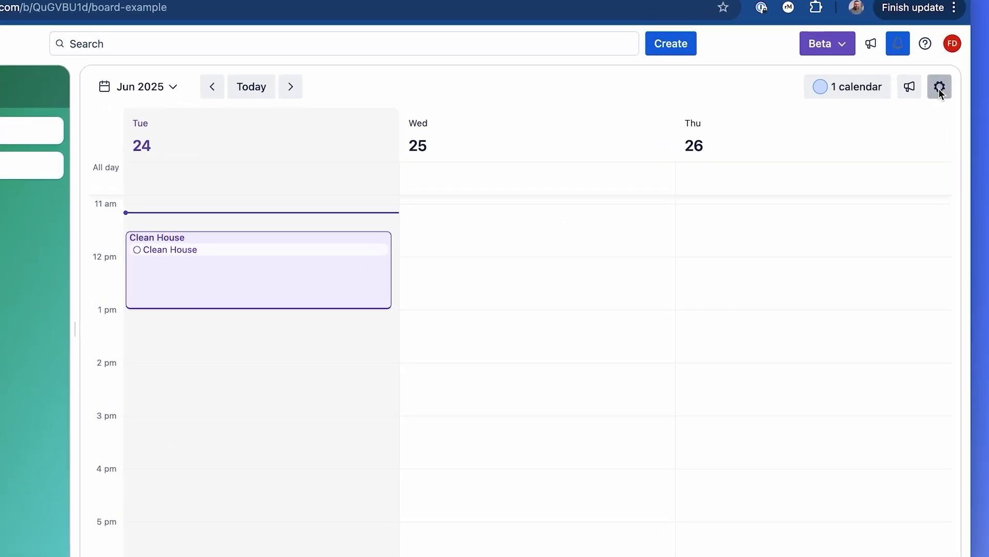
left_click(933, 107)
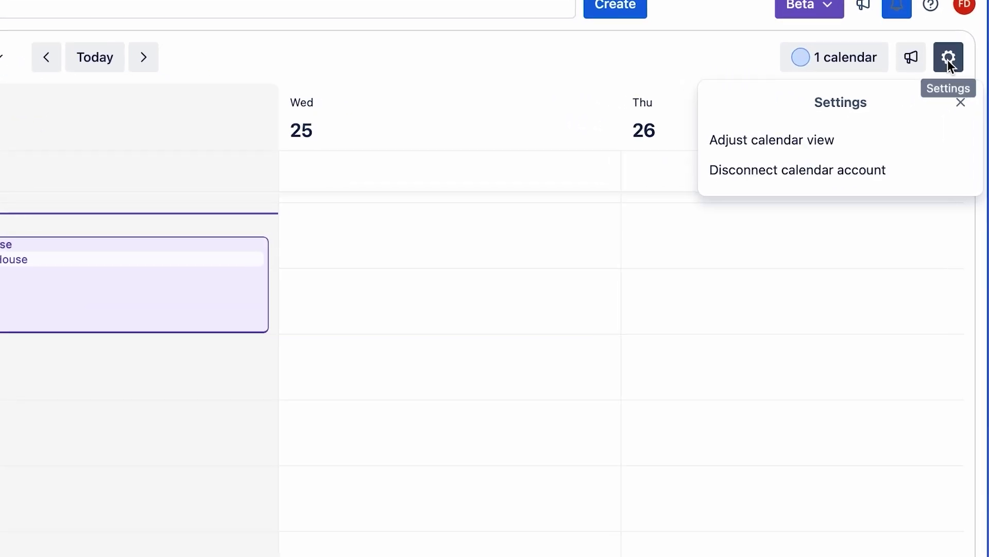
left_click(817, 59)
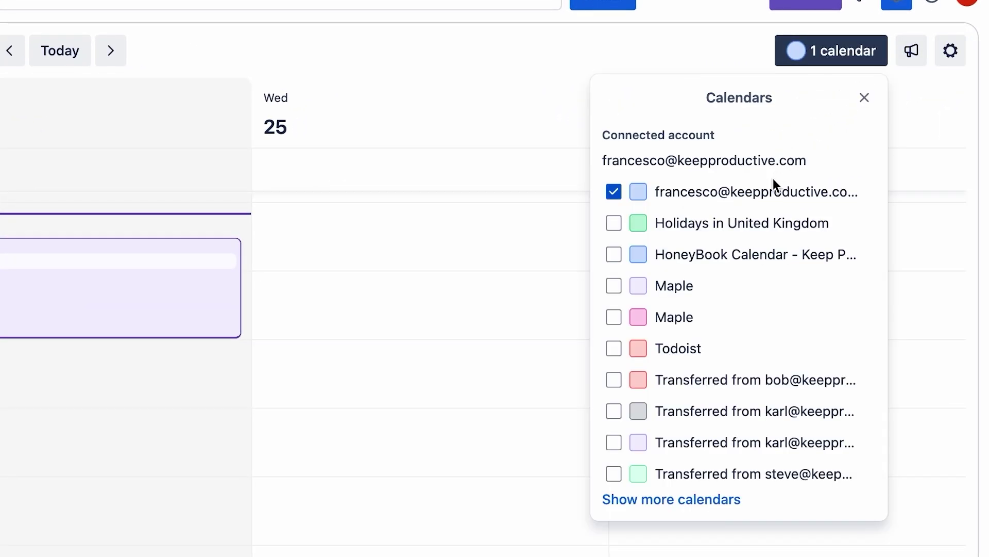
left_click(708, 47)
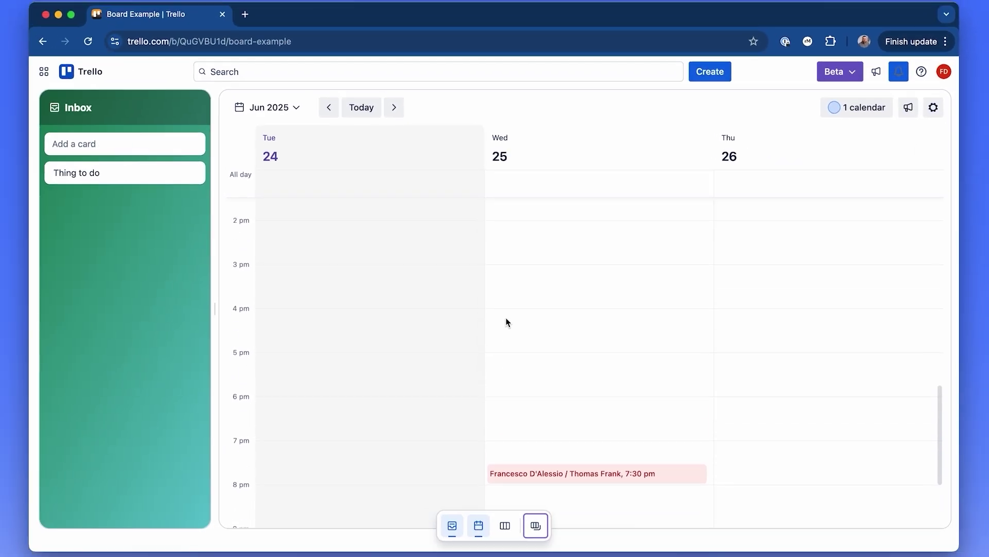
left_click(625, 472)
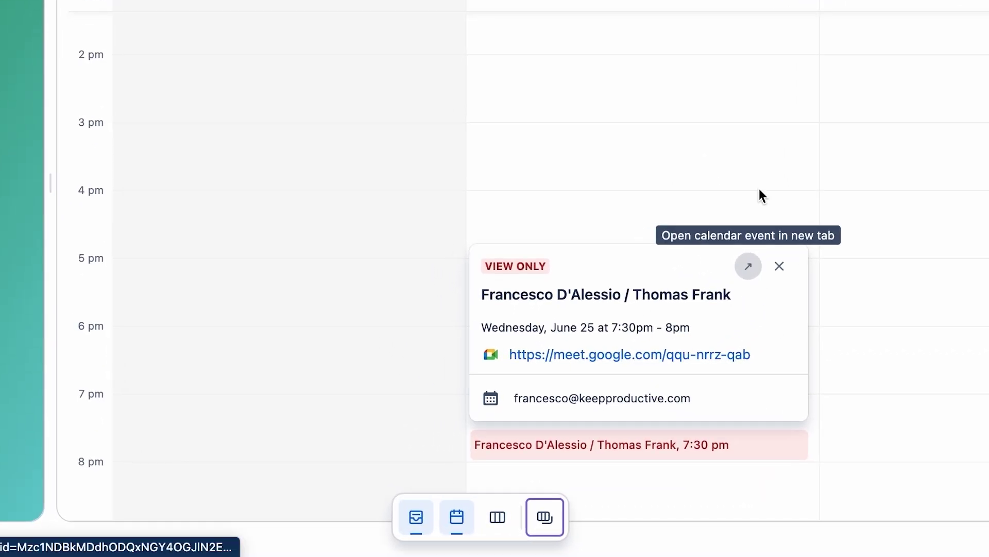
left_click(709, 155)
scroll(590, 104, "up", 2)
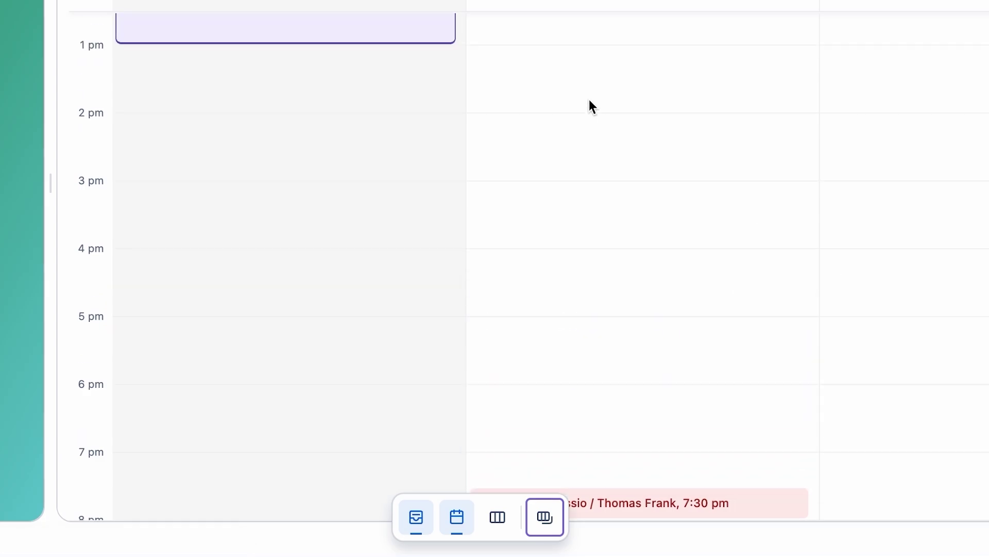